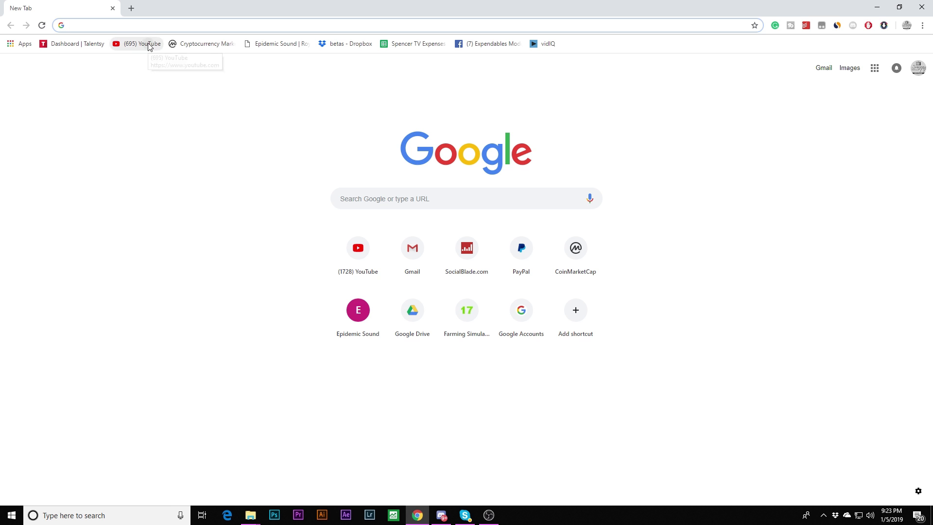
# - Search YouTube for "Spencer TV" and open that channel from the results
pyautogui.click(146, 43)
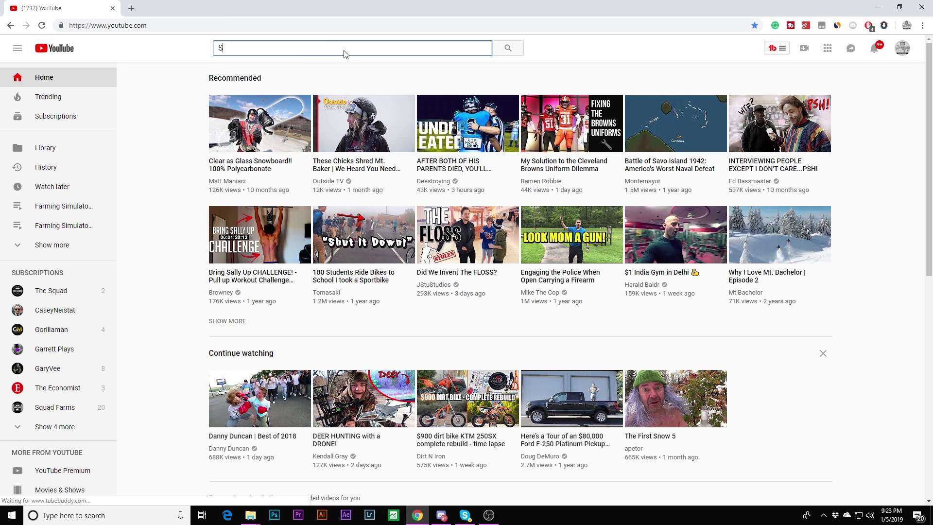
pyautogui.write('Spencer')
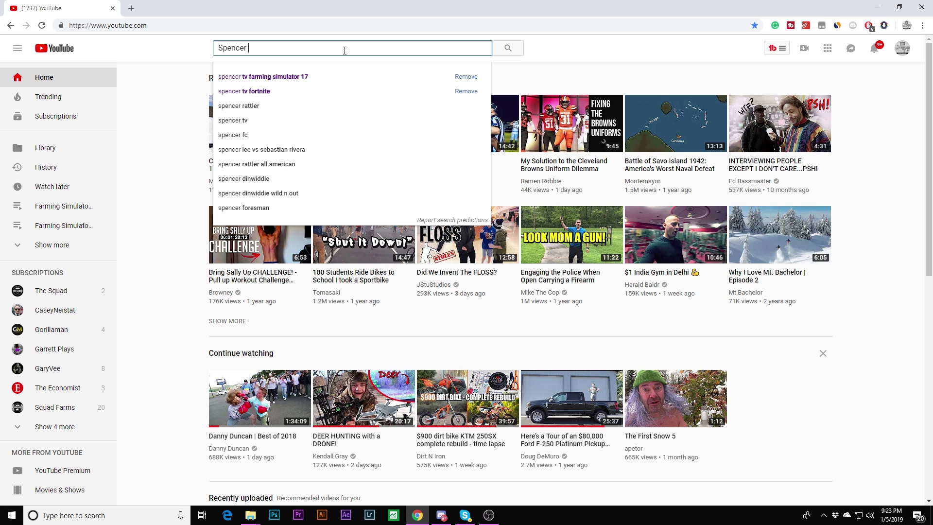
pyautogui.write(' TV')
pyautogui.press('Return')
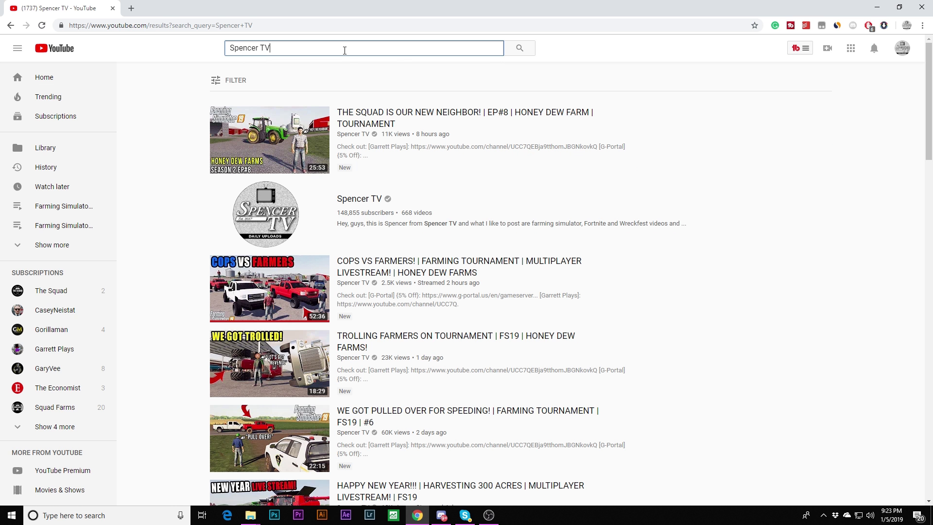
pyautogui.click(285, 225)
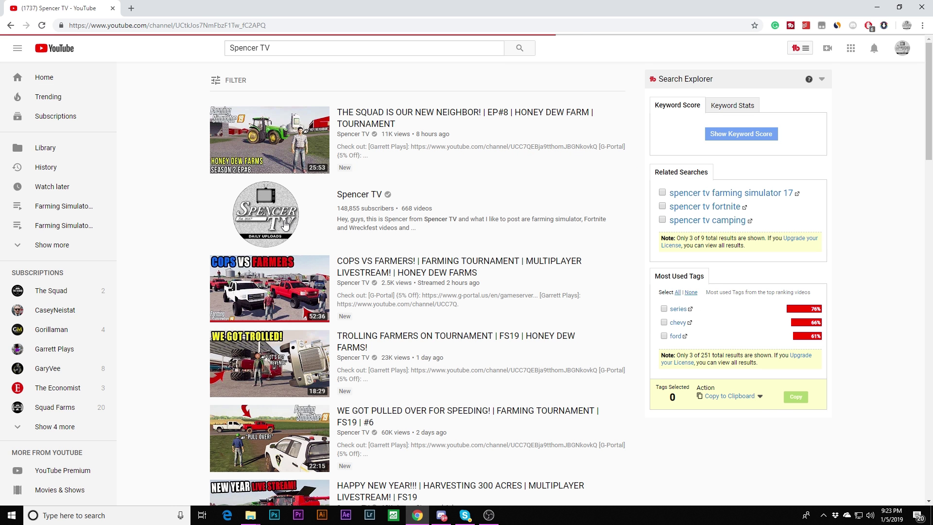
# - From the channel's uploads, open "THE SQUAD IS OUR NEW NEIGHBOR! | EP#8" and pause its playback
pyautogui.click(285, 249)
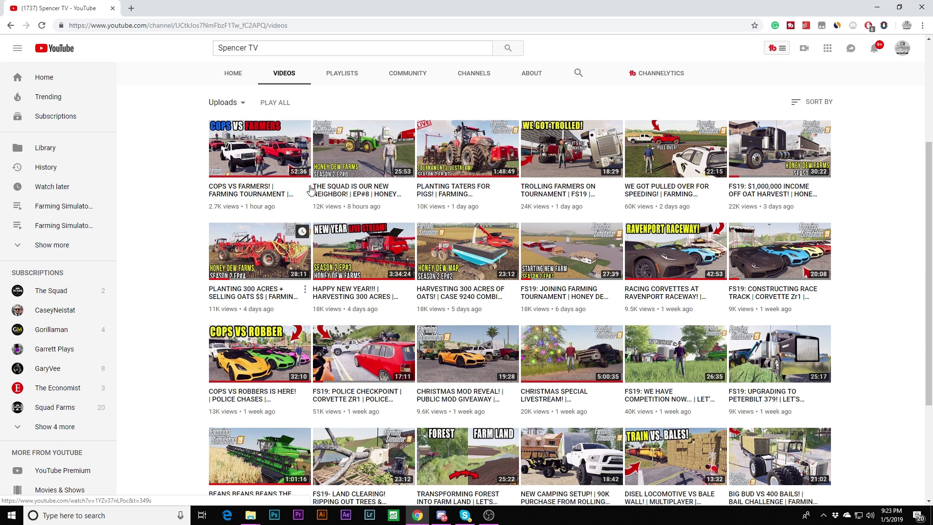
pyautogui.click(361, 166)
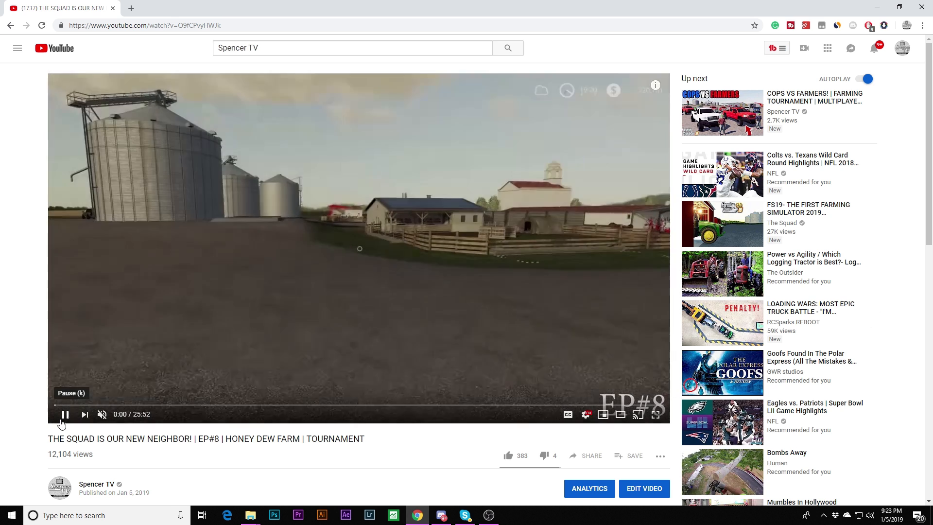
pyautogui.click(65, 414)
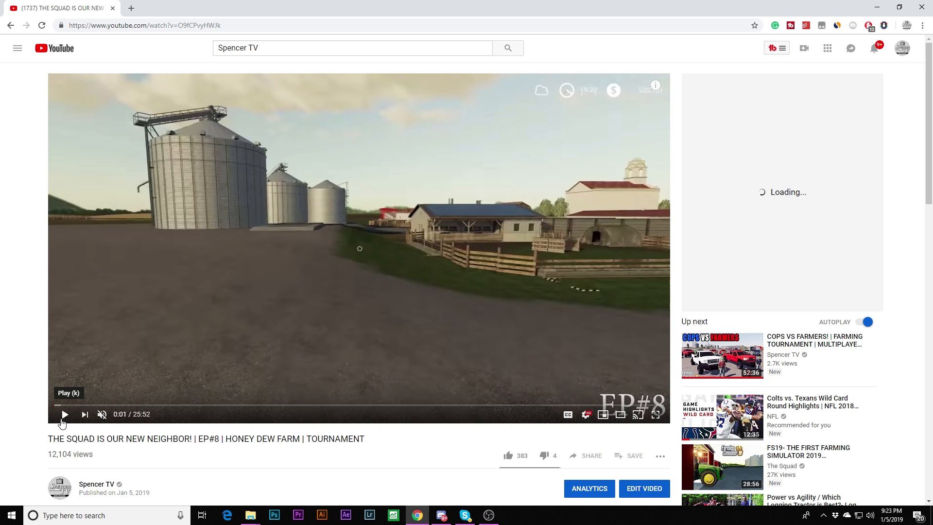
# - Expand the video's description and follow the [G-Portal] (5% Off) link
pyautogui.scroll(-3, 33, 393)
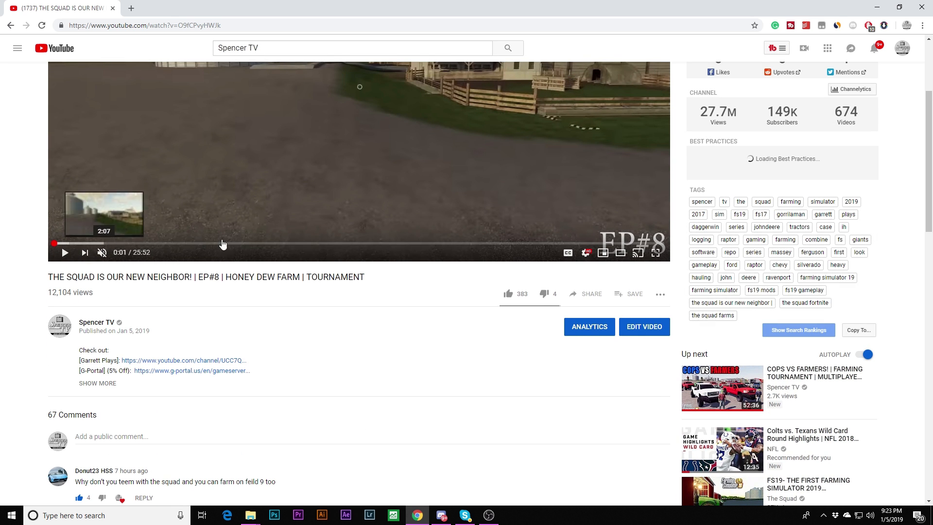
pyautogui.click(96, 384)
pyautogui.scroll(-2, 89, 330)
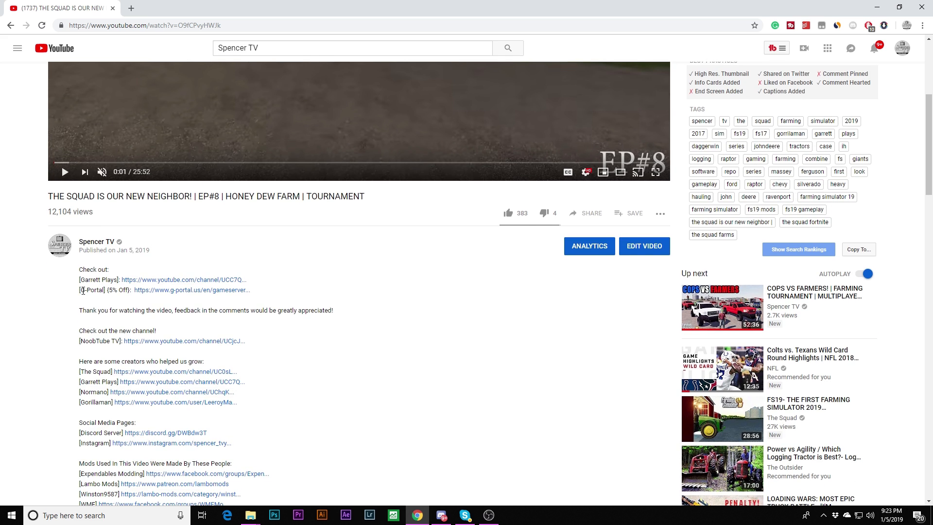
pyautogui.moveTo(80, 291); pyautogui.dragTo(129, 292)
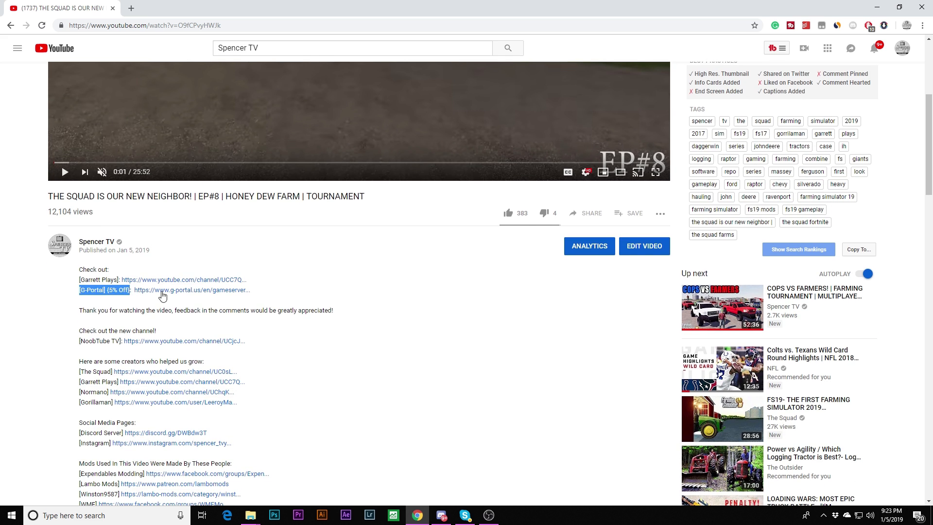
pyautogui.click(164, 292)
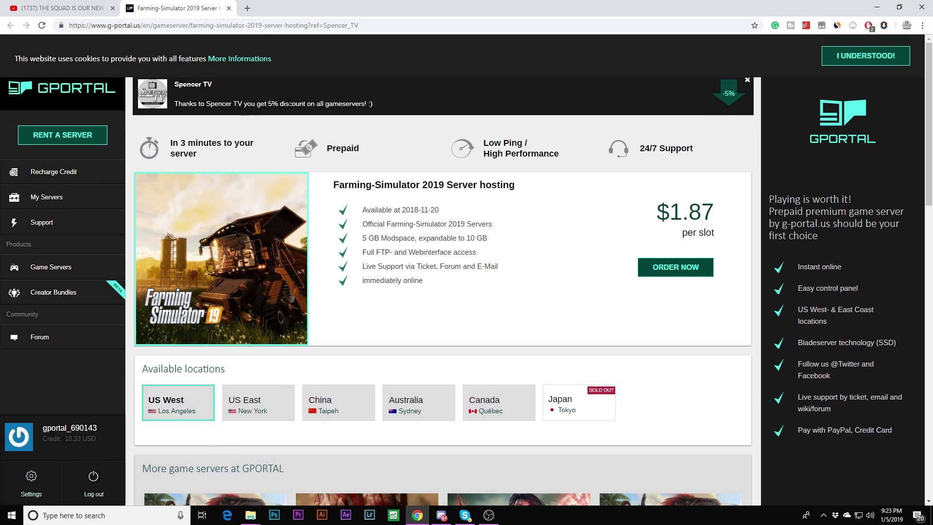
# - Highlight the 5% gameserver discount message in the Spencer TV banner
pyautogui.moveTo(372, 104); pyautogui.dragTo(171, 105)
pyautogui.click(311, 94)
pyautogui.moveTo(269, 104); pyautogui.dragTo(279, 105)
# - Browse the list of all game servers and choose to order Farming Simulator 2019
pyautogui.click(74, 272)
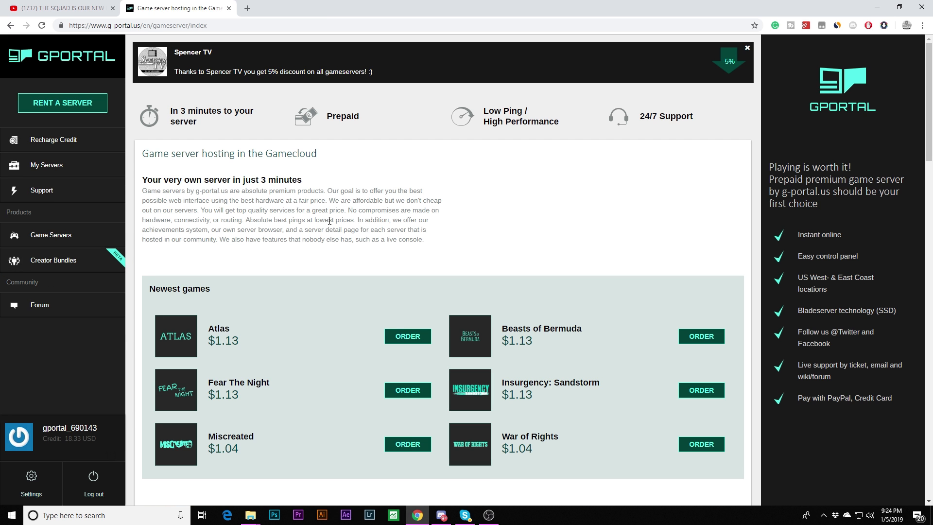
pyautogui.scroll(-3, 549, 214)
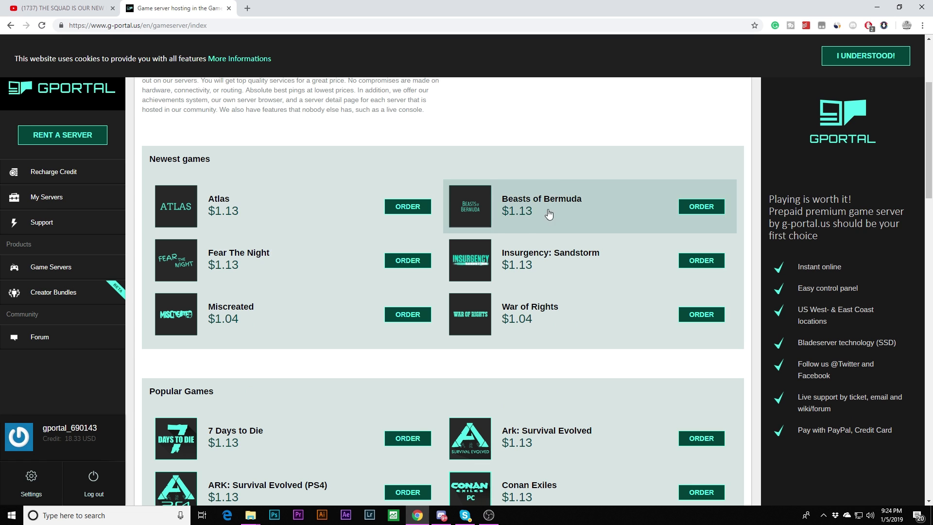
pyautogui.scroll(-5, 515, 204)
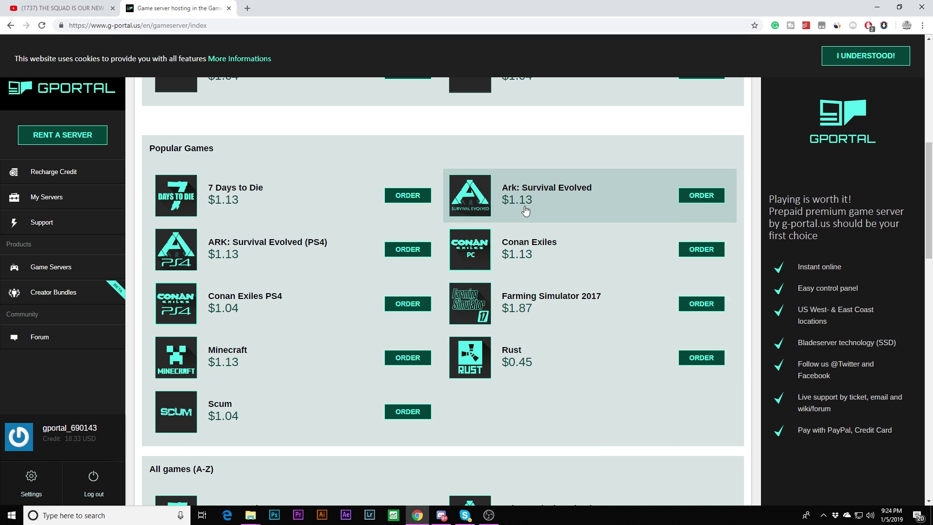
pyautogui.scroll(-2, 525, 210)
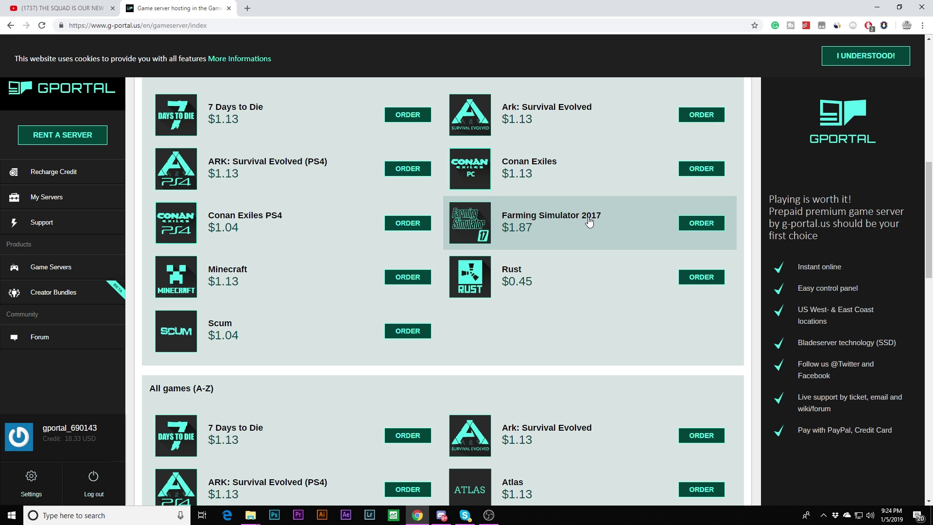
pyautogui.scroll(-5, 523, 217)
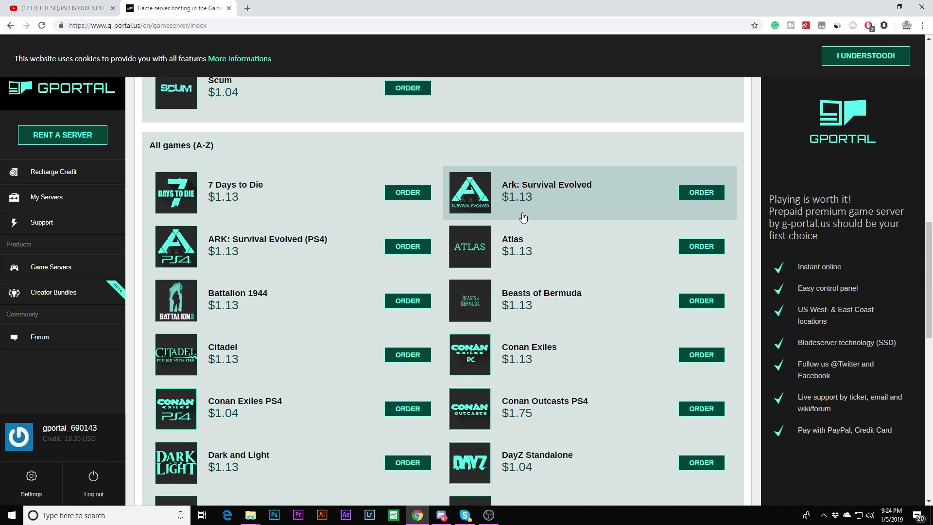
pyautogui.scroll(-5, 523, 217)
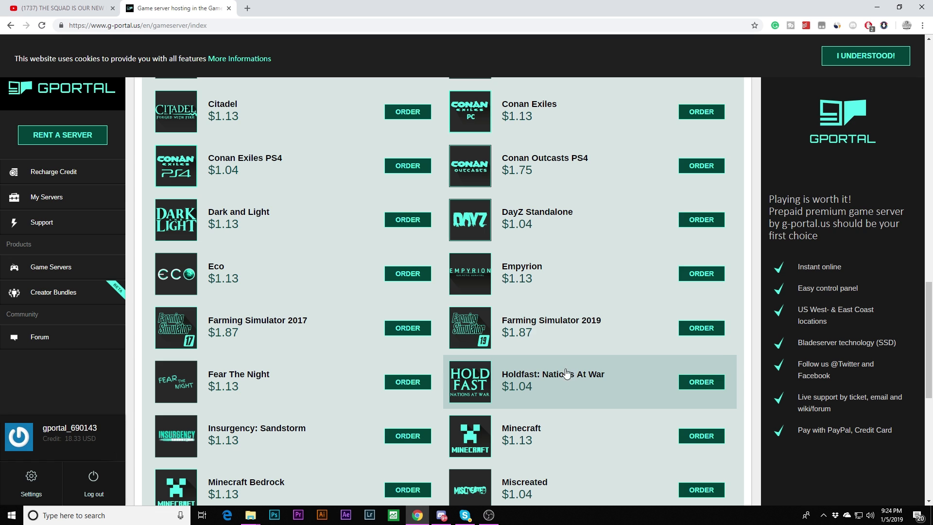
pyautogui.click(691, 332)
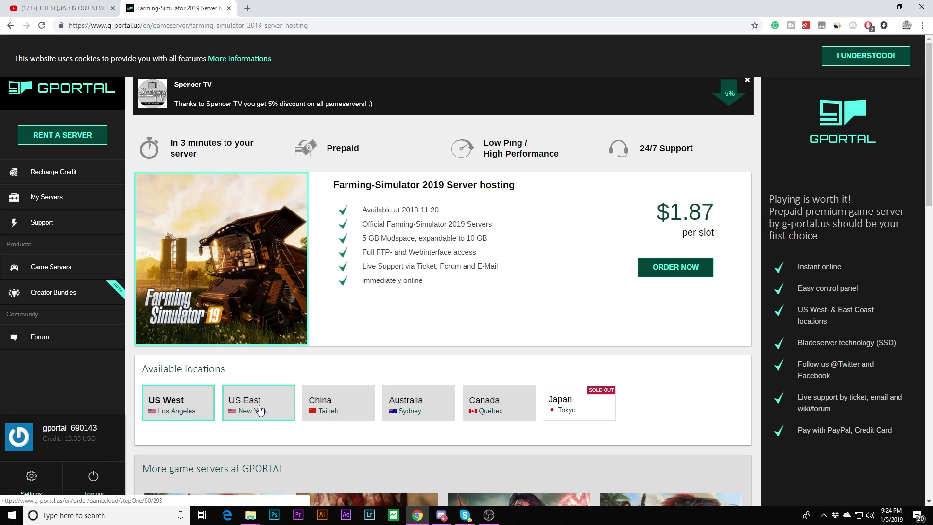
# - Choose the US East (New York) location for the server and set the number of slots to 10
pyautogui.scroll(-2, 295, 367)
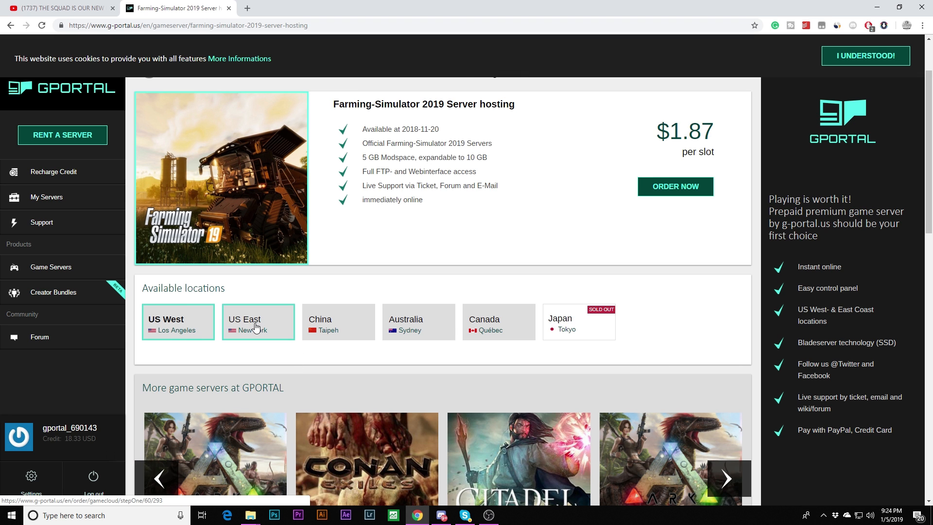
pyautogui.click(256, 328)
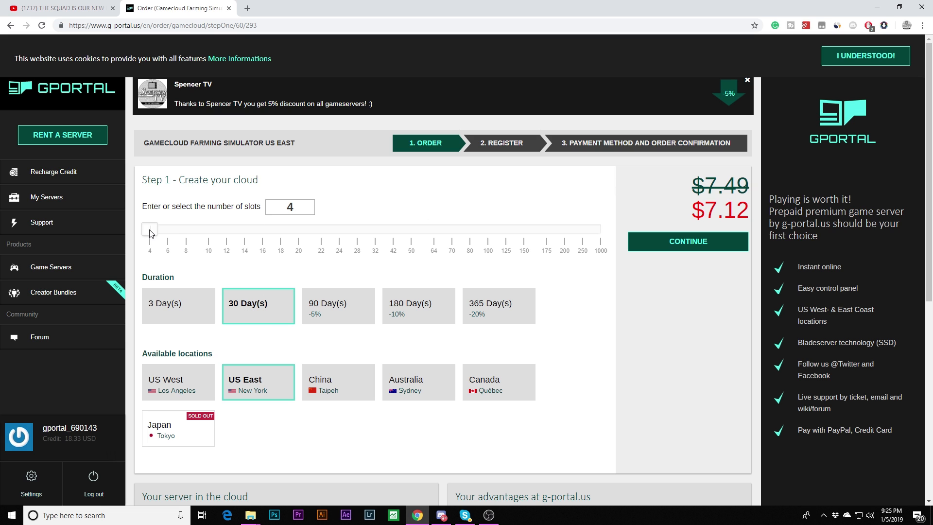
pyautogui.moveTo(154, 232); pyautogui.dragTo(208, 231)
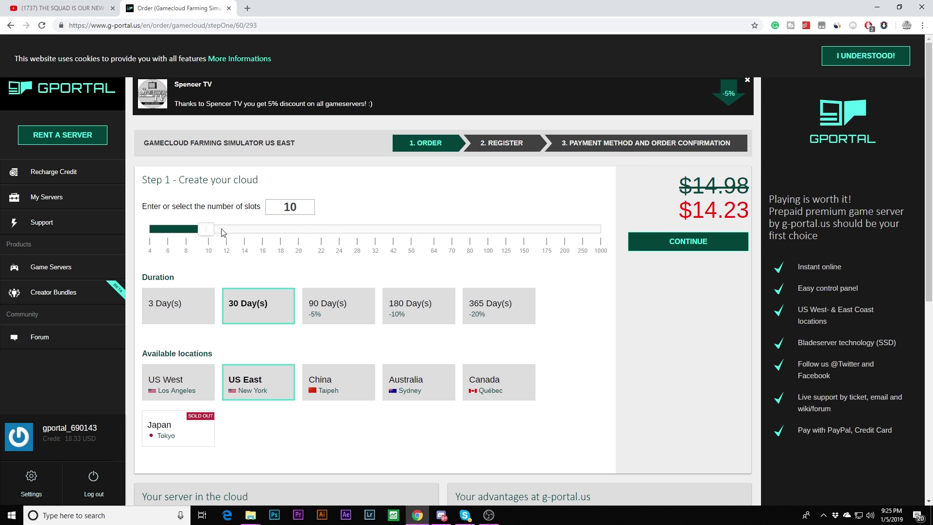
pyautogui.moveTo(222, 232); pyautogui.dragTo(299, 232)
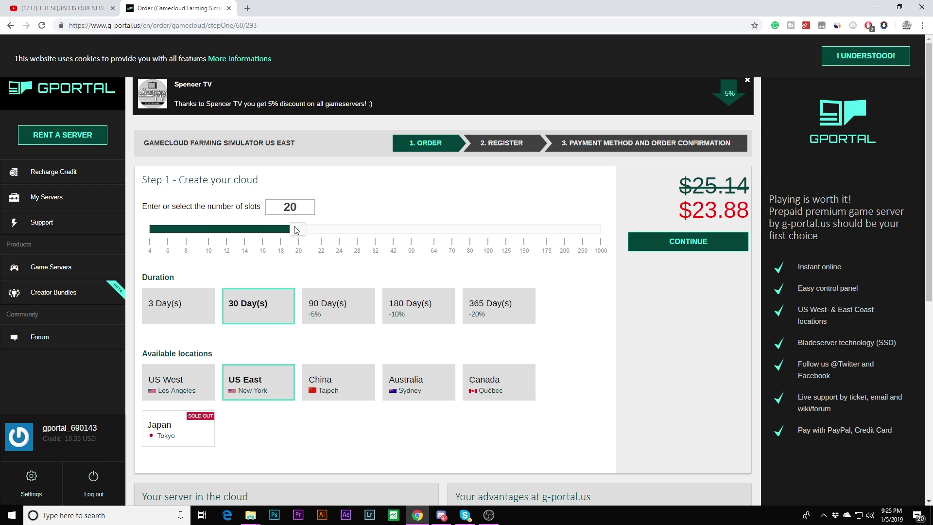
pyautogui.moveTo(296, 230); pyautogui.dragTo(209, 234)
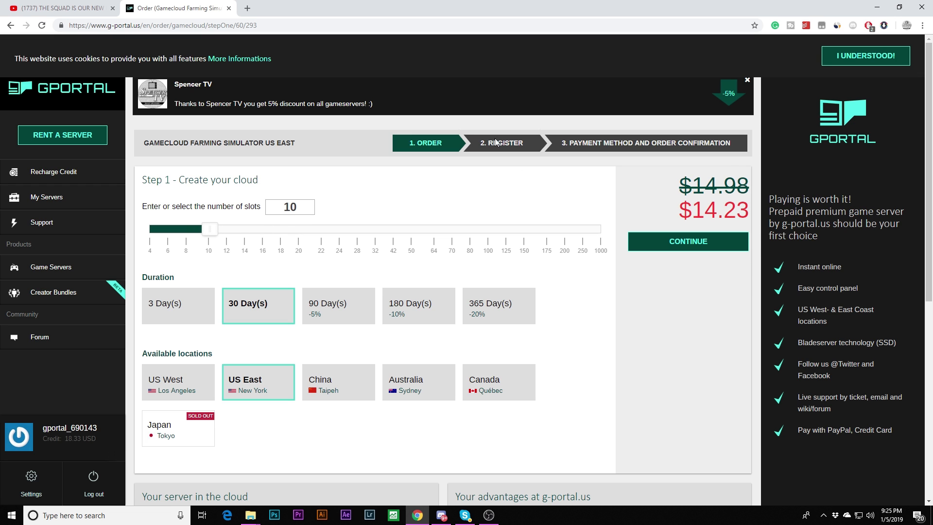
# - Look over the rest of the order page, including the payment options, and continue with the order
pyautogui.scroll(-3, 580, 256)
pyautogui.scroll(-3, 582, 253)
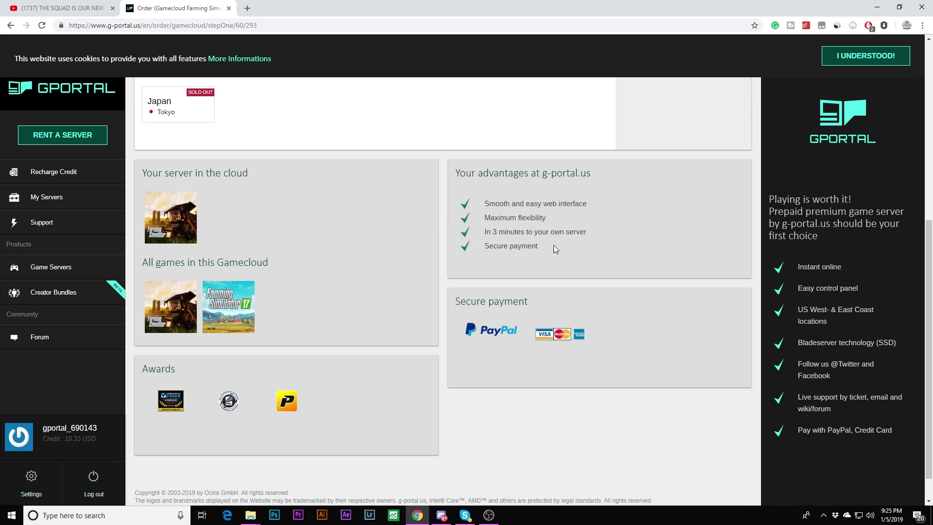
pyautogui.scroll(6, 553, 245)
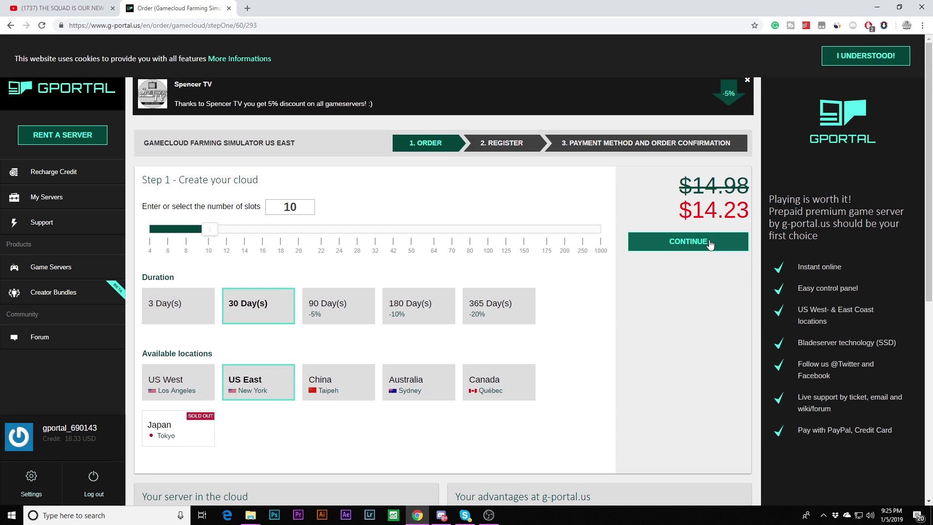
pyautogui.click(709, 242)
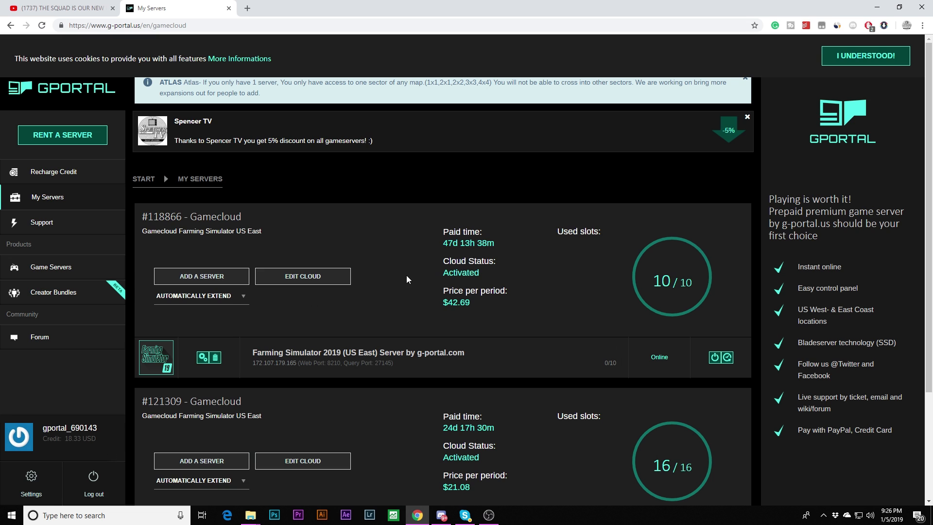
# - Check the used slots of the rented Gameclouds and stop the 10-slot Farming Simulator 2019 server
pyautogui.scroll(-2, 421, 232)
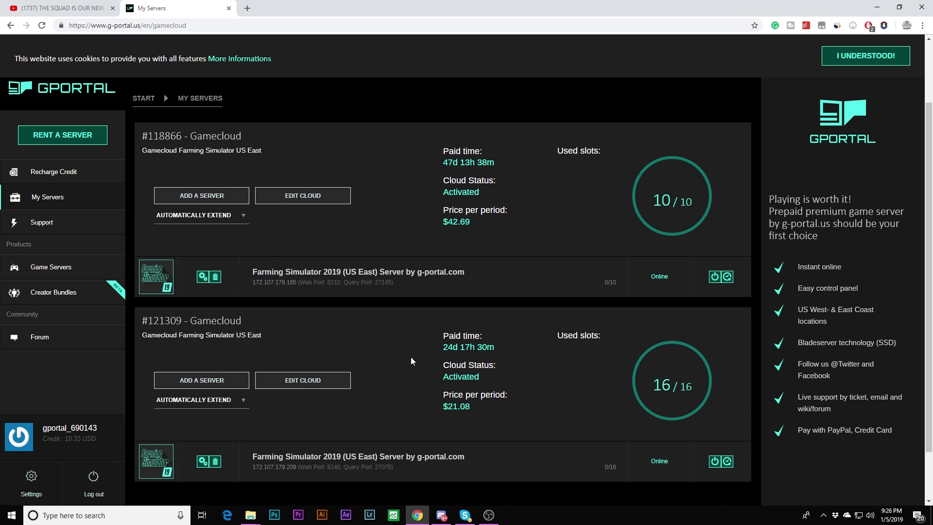
pyautogui.scroll(2, 627, 249)
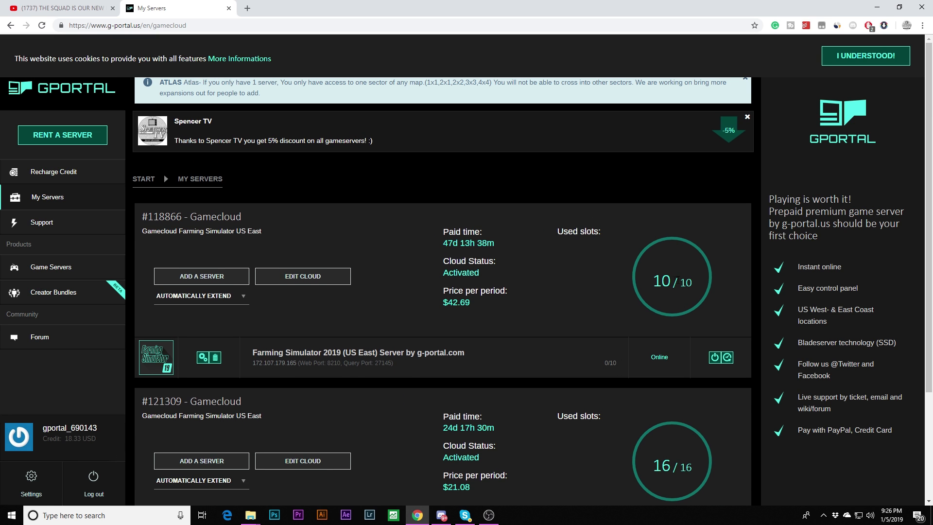
pyautogui.moveTo(691, 282); pyautogui.dragTo(654, 284)
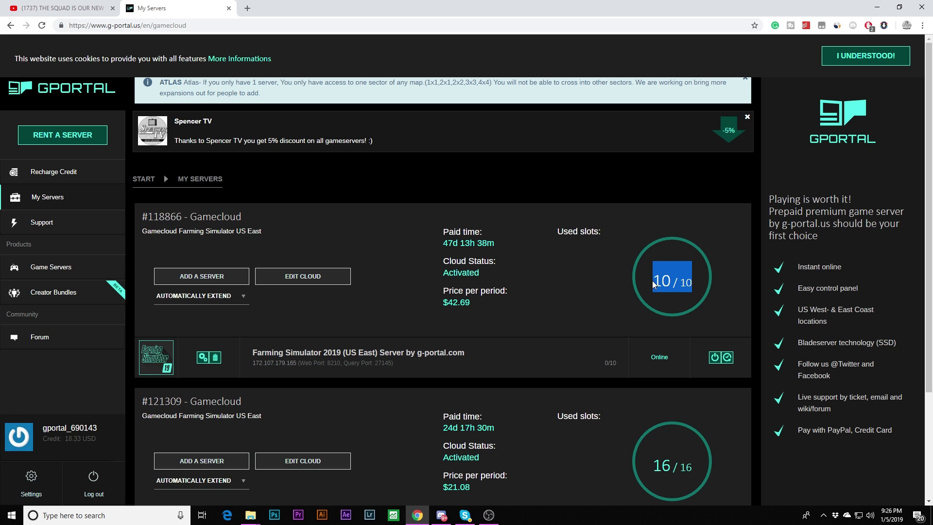
pyautogui.doubleClick(658, 280)
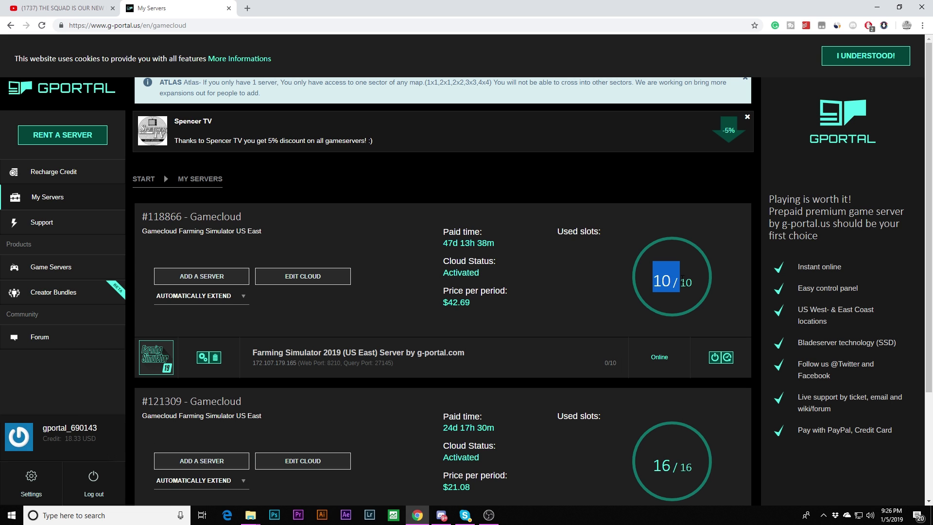
pyautogui.click(716, 358)
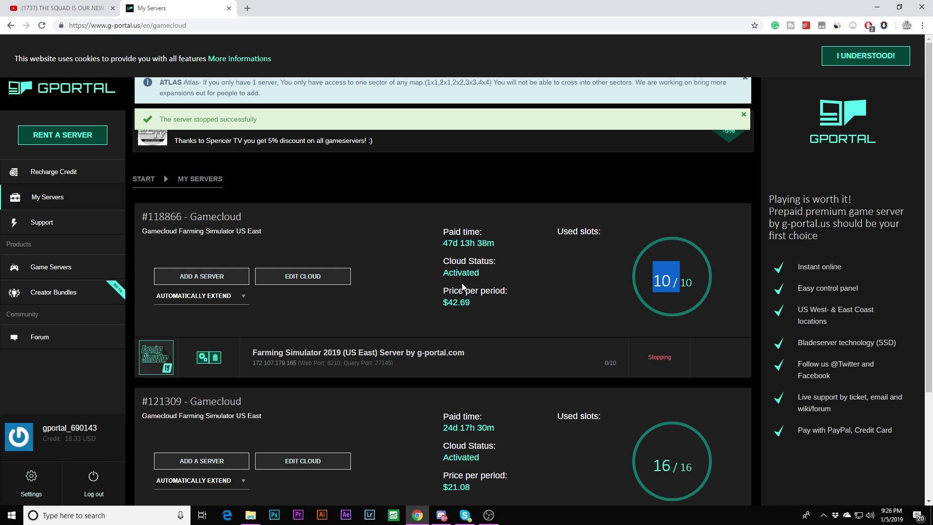
# - Review the 10-slot Gamecloud's status, paid time and price, and open its Farming Simulator 2019 server's administration page
pyautogui.moveTo(444, 276); pyautogui.dragTo(521, 279)
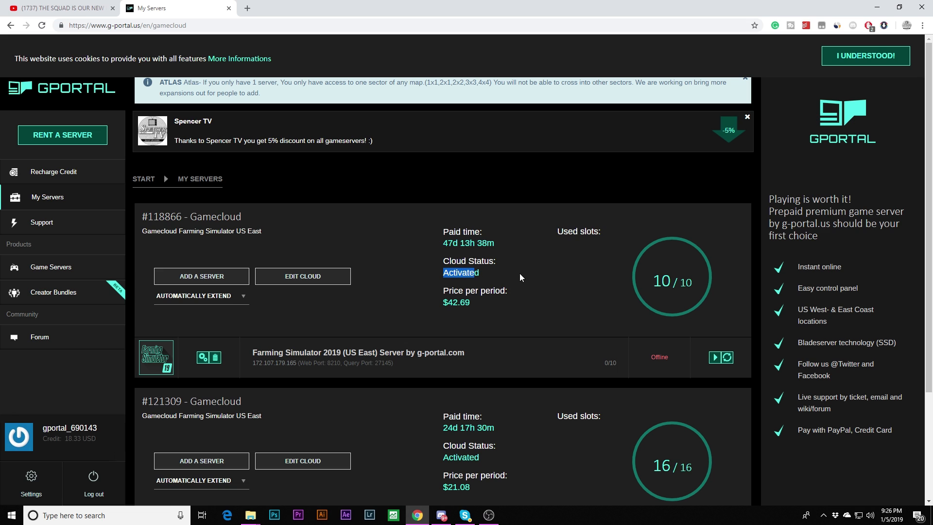
pyautogui.click(463, 308)
pyautogui.moveTo(468, 303); pyautogui.dragTo(495, 244)
pyautogui.click(453, 245)
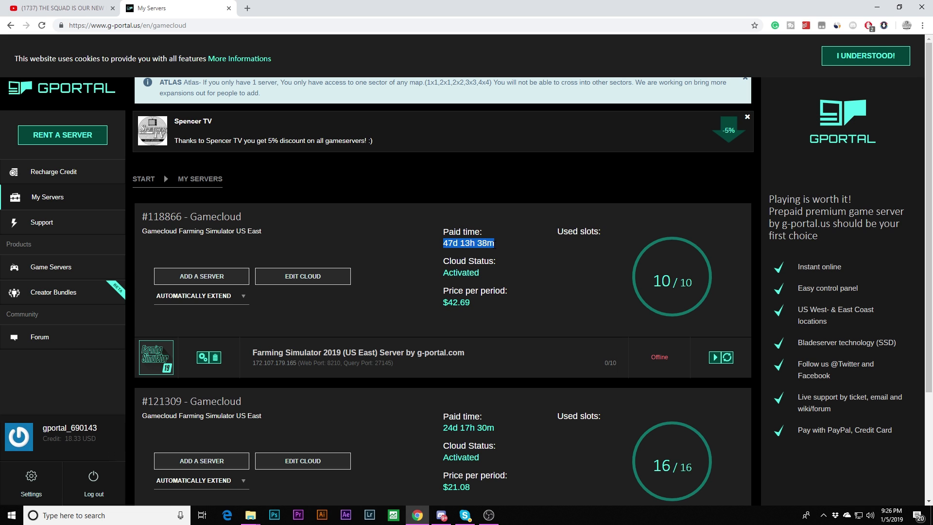
pyautogui.click(459, 302)
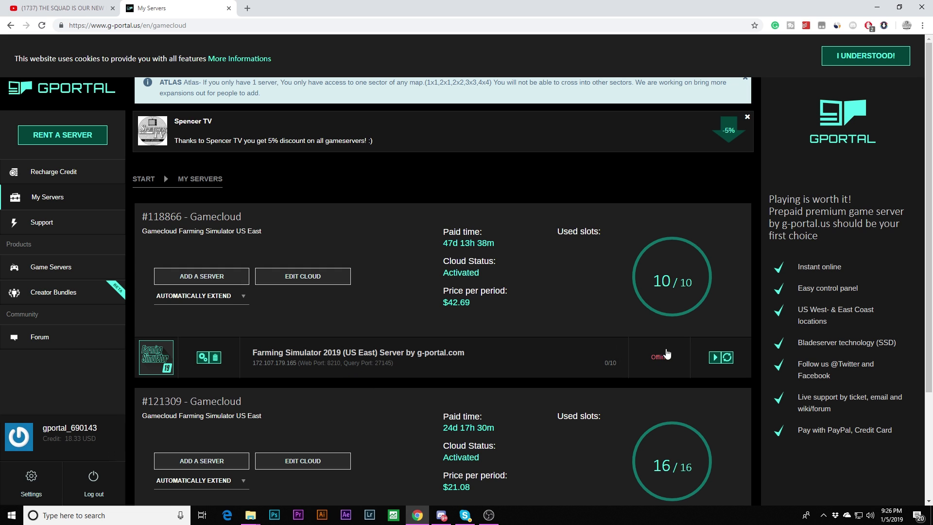
pyautogui.click(313, 358)
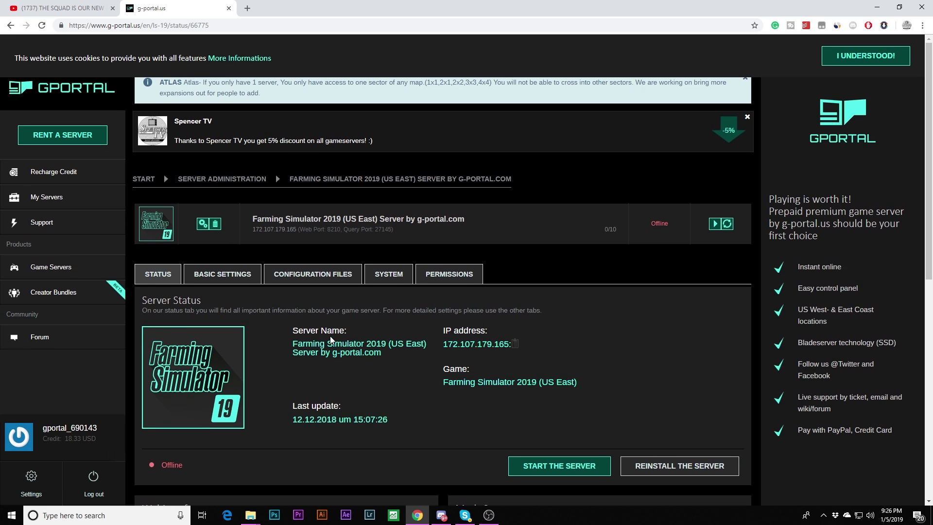
# - Review the server's status details and the Mods Space section, and open the Farming Simulator 2019 (US East) web interface
pyautogui.scroll(-2, 330, 340)
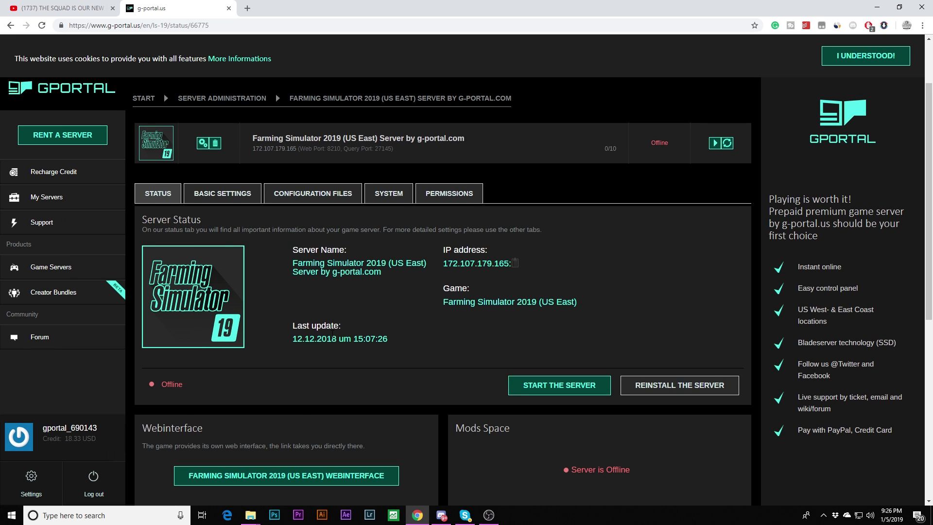
pyautogui.scroll(-2, 433, 385)
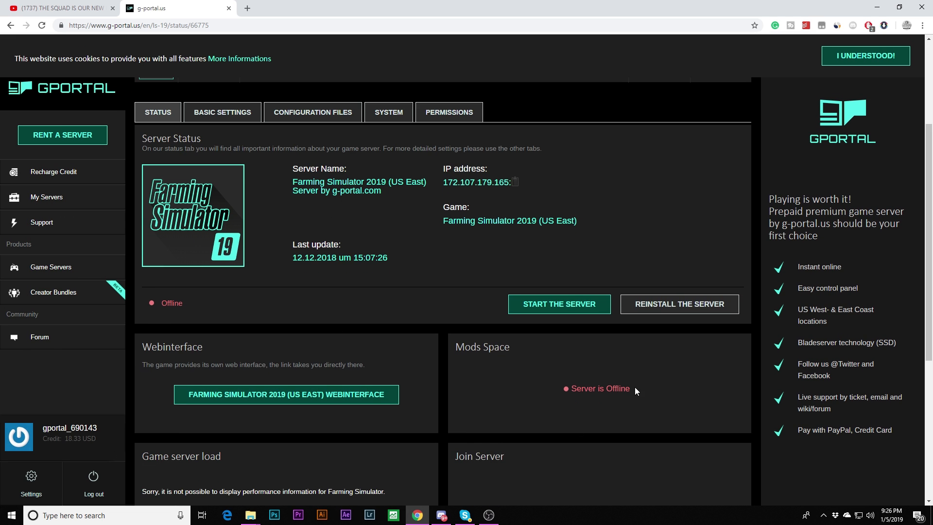
pyautogui.moveTo(632, 387); pyautogui.dragTo(556, 389)
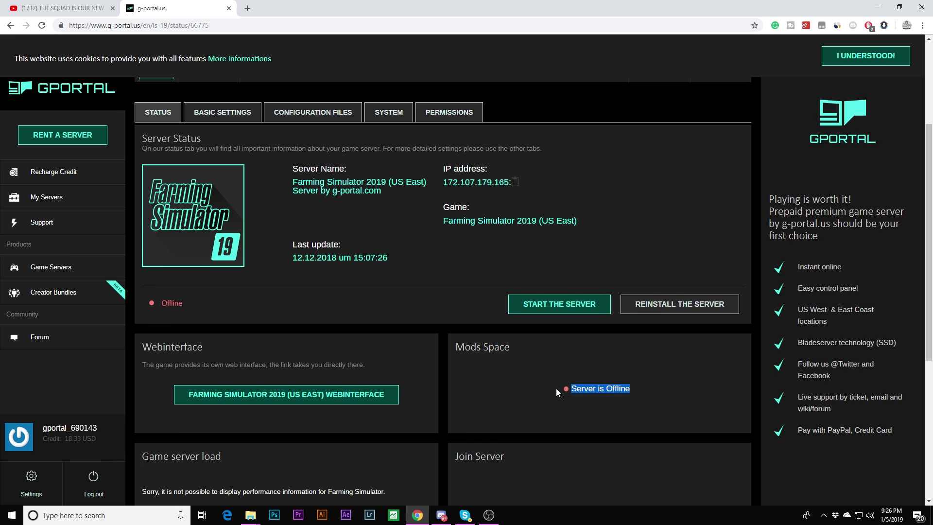
pyautogui.click(395, 272)
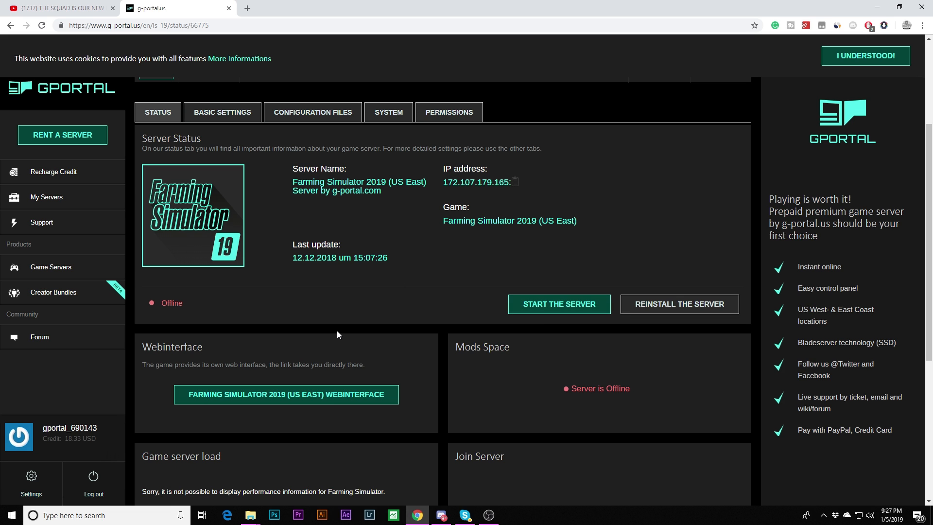
pyautogui.click(300, 399)
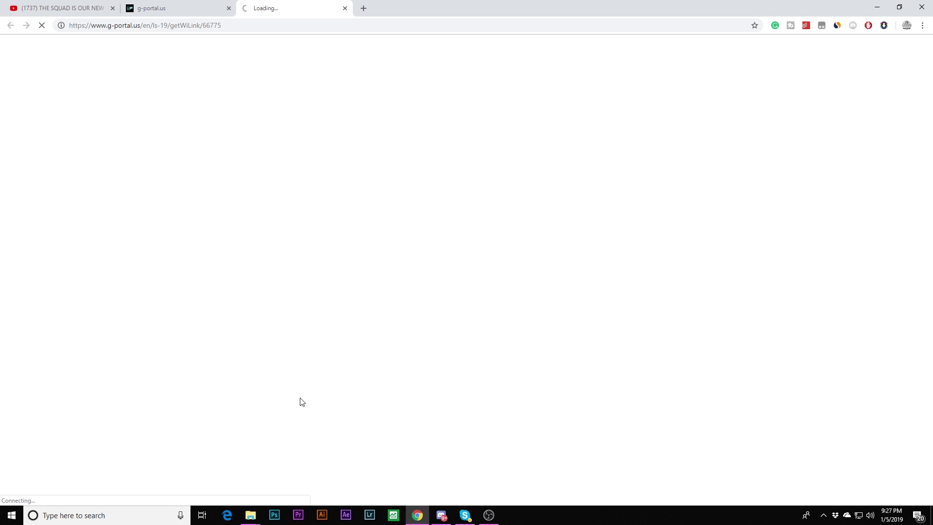
# - Look over the G-Portal server status page while the web interface loads, and return to the web interface
pyautogui.click(171, 6)
pyautogui.scroll(-3, 267, 327)
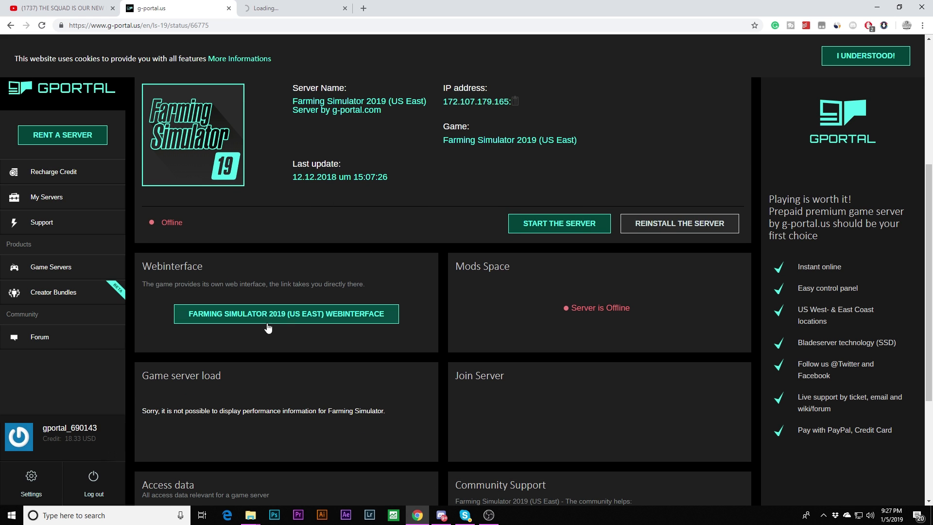
pyautogui.scroll(3, 327, 250)
pyautogui.click(278, 112)
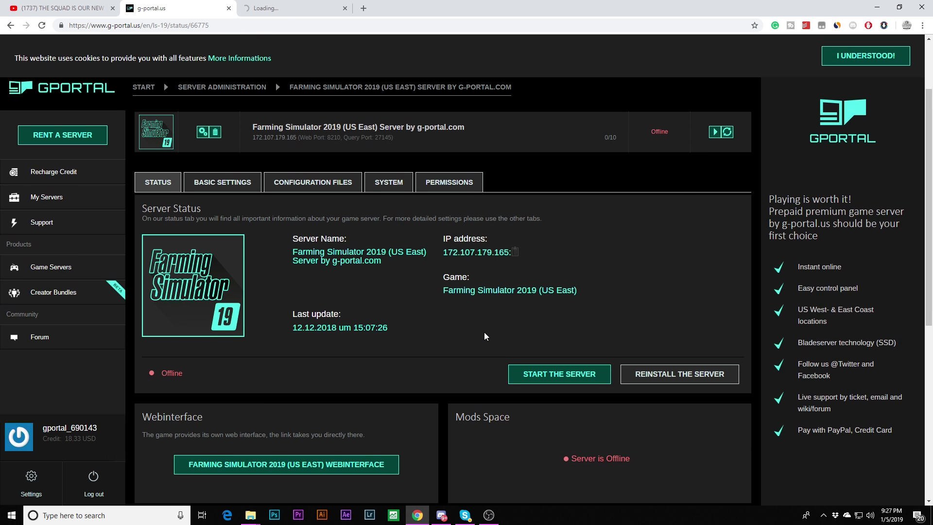
pyautogui.click(275, 8)
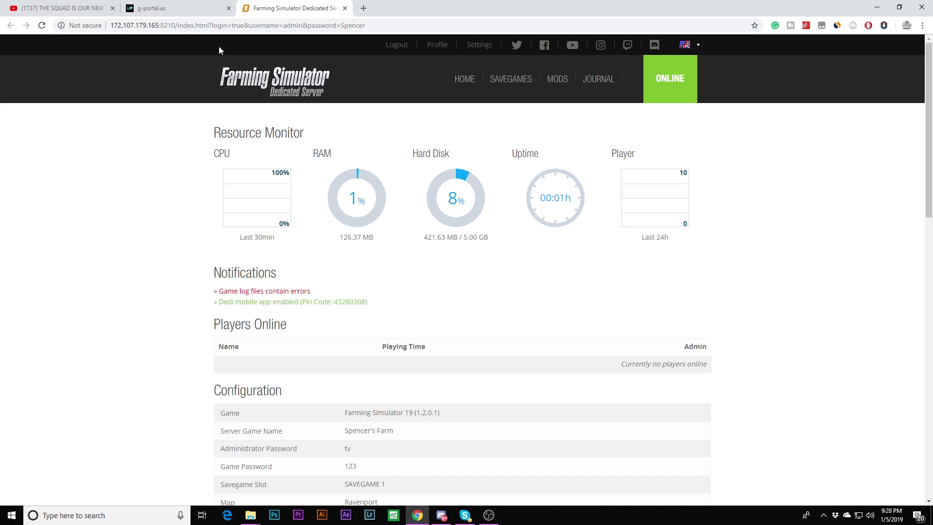
# - Check whether the server is running on the G-Portal status page and go back to the dedicated server web interface
pyautogui.click(214, 9)
pyautogui.scroll(2, 573, 246)
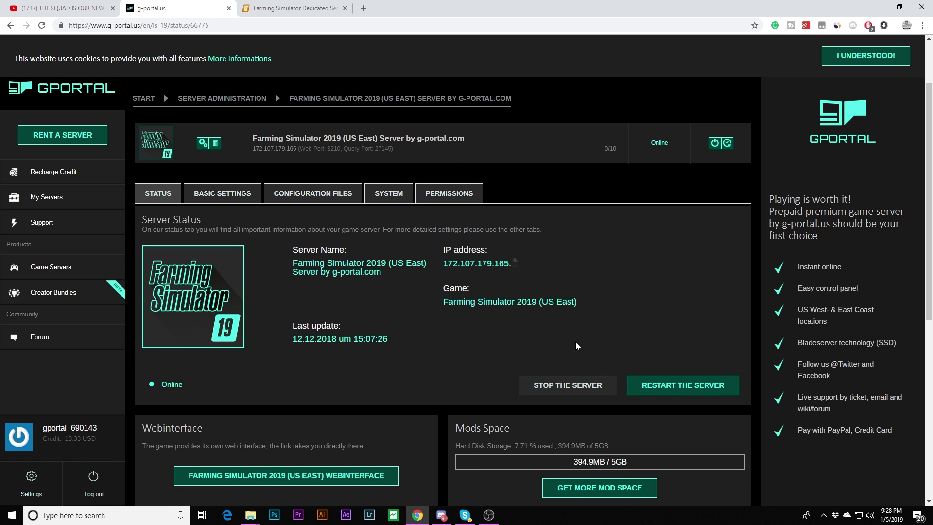
pyautogui.doubleClick(676, 147)
pyautogui.click(300, 12)
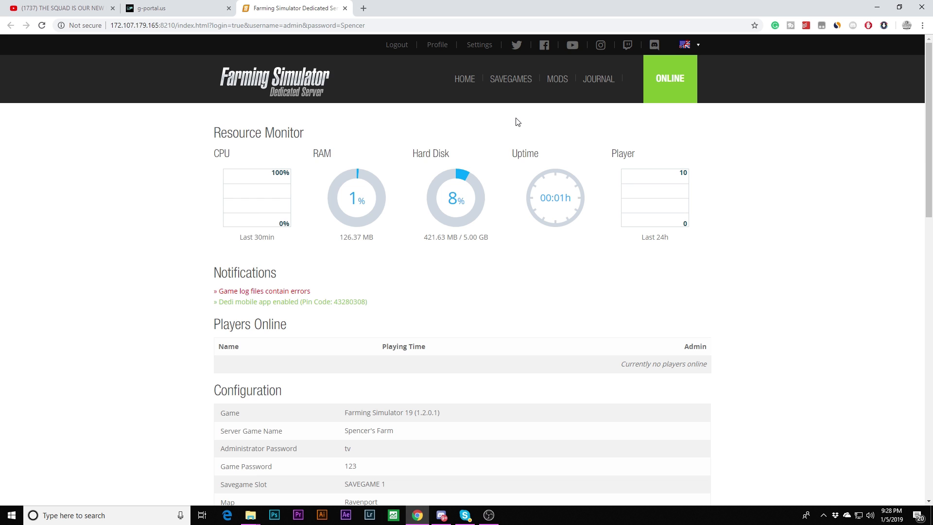
# - Examine the resource monitor, including the uptime, along with the notifications and players online sections
pyautogui.scroll(-2, 584, 223)
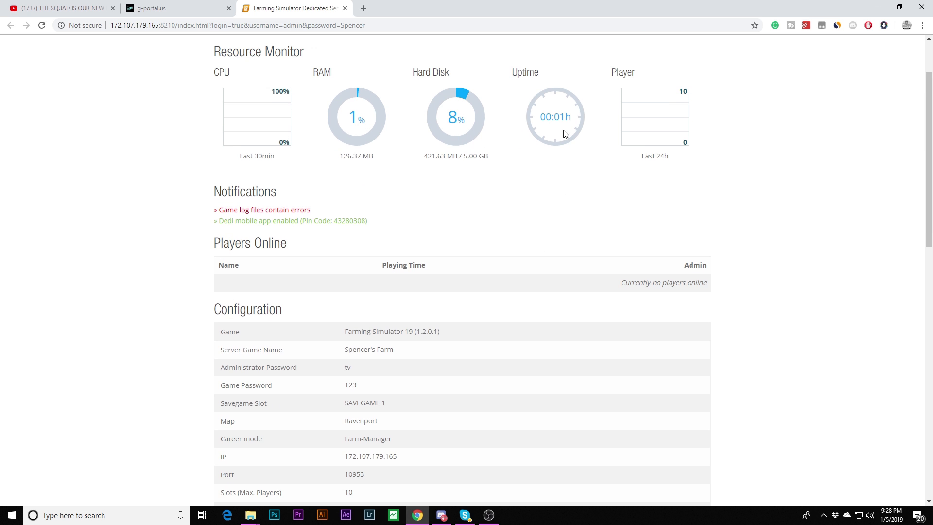
pyautogui.moveTo(571, 118); pyautogui.dragTo(523, 120)
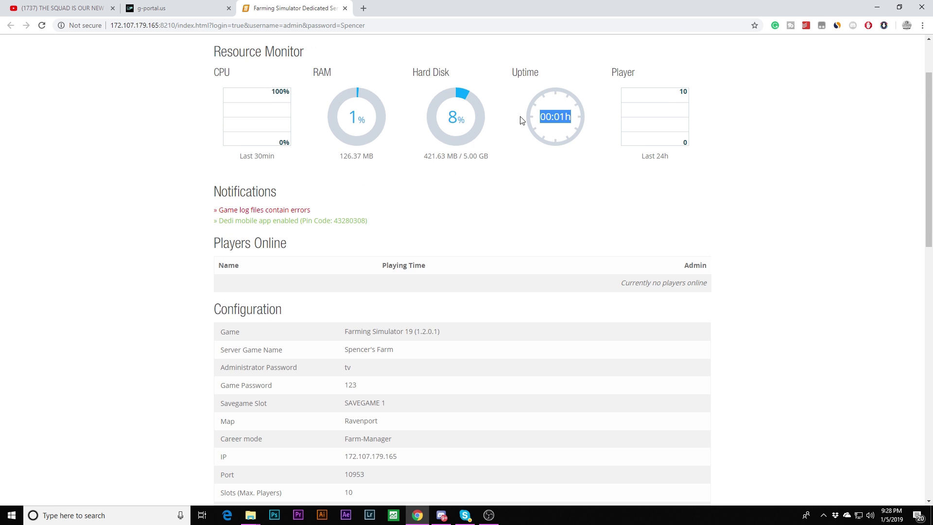
pyautogui.click(379, 127)
pyautogui.scroll(-2, 379, 248)
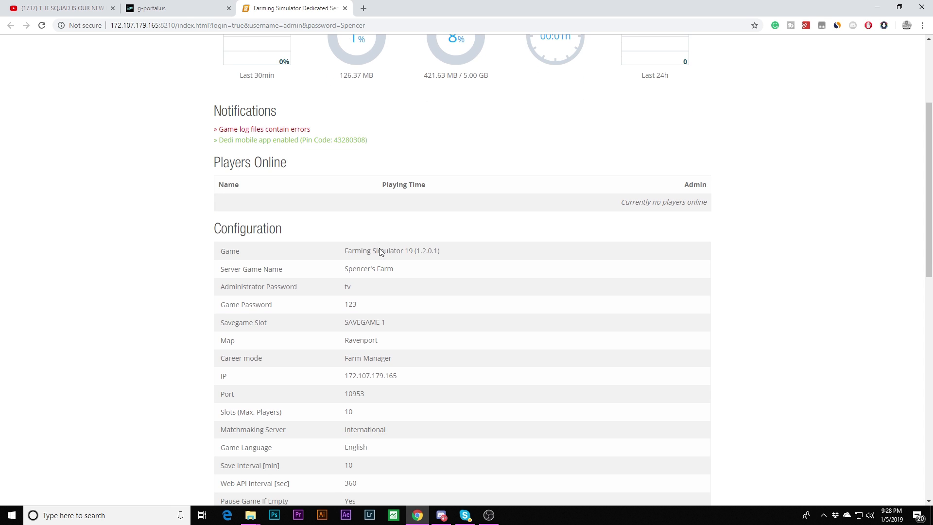
pyautogui.scroll(4, 427, 181)
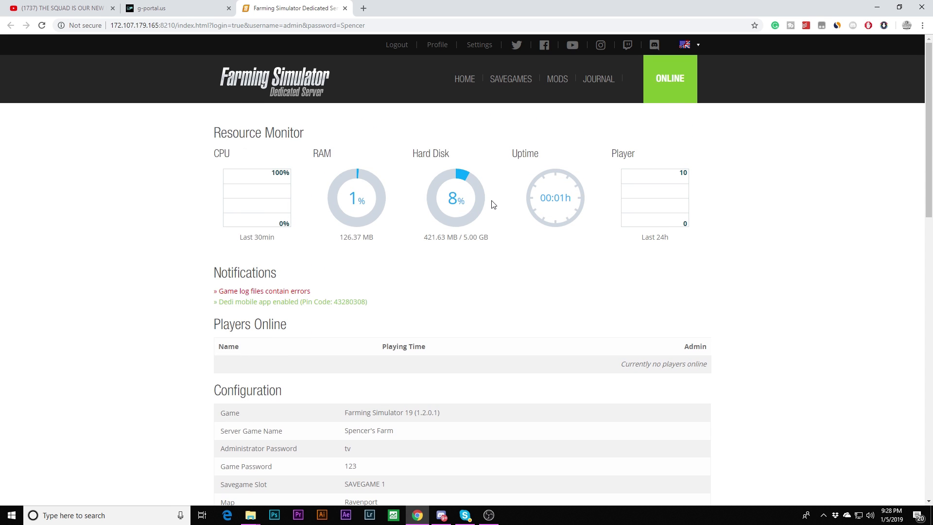
pyautogui.scroll(-4, 525, 213)
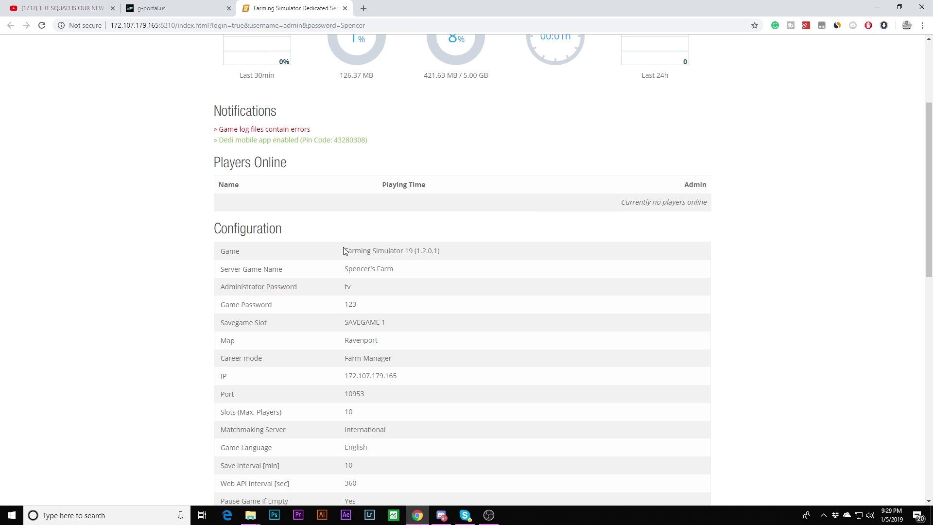
# - Review the game version, server game name and other configuration entries, and stop the game server from the web interface
pyautogui.moveTo(345, 253); pyautogui.dragTo(465, 254)
pyautogui.click(464, 255)
pyautogui.moveTo(349, 270); pyautogui.dragTo(402, 271)
pyautogui.scroll(-10, 404, 265)
pyautogui.scroll(5, 405, 265)
pyautogui.scroll(5, 405, 263)
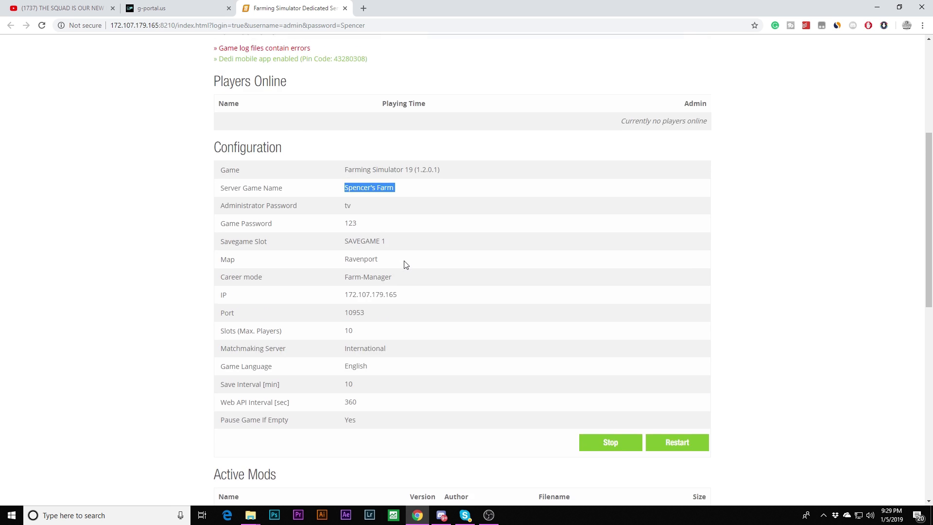
pyautogui.click(725, 242)
pyautogui.scroll(-3, 747, 277)
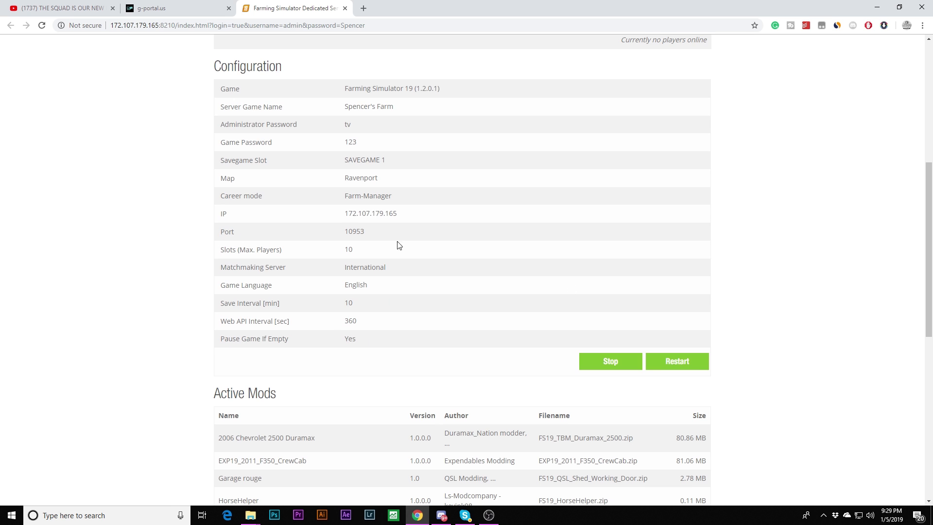
pyautogui.click(601, 369)
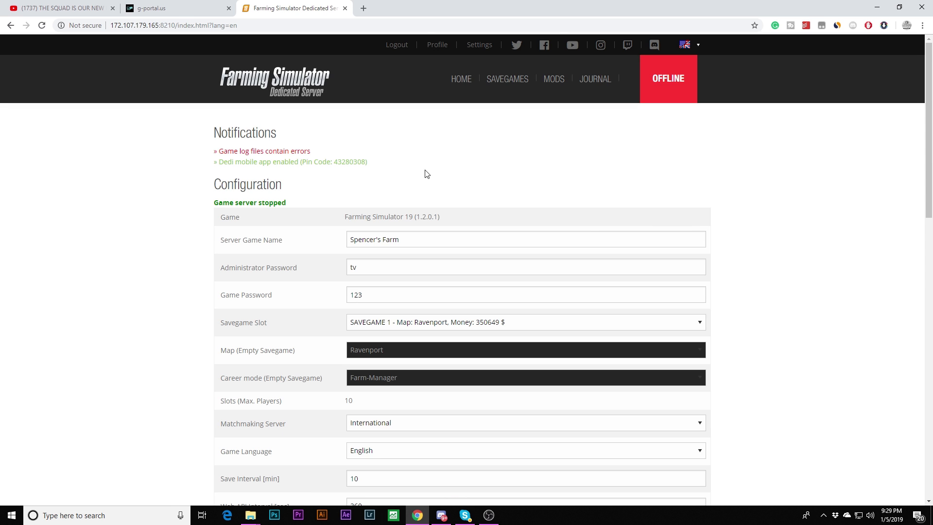
# - Inspect the editable server game name, administrator password and game password fields without changing them
pyautogui.moveTo(402, 238); pyautogui.dragTo(326, 241)
pyautogui.click(411, 237)
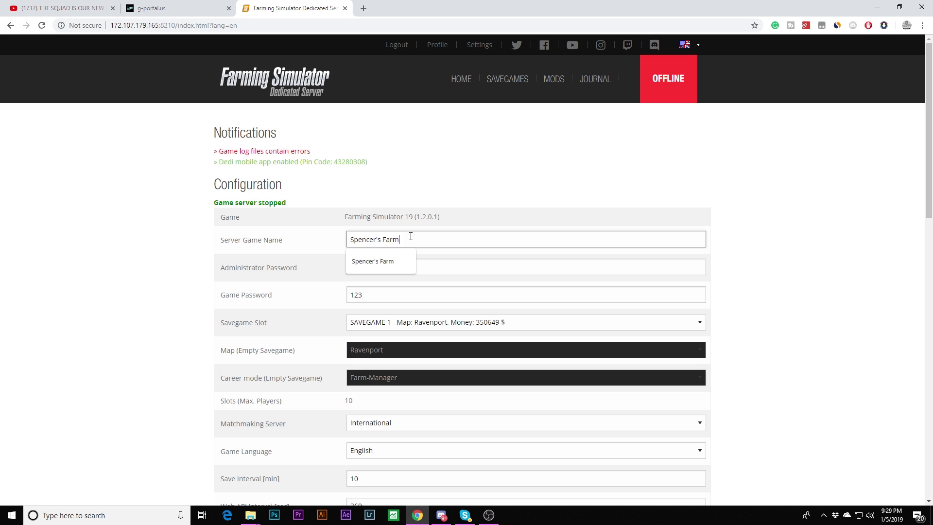
pyautogui.click(180, 270)
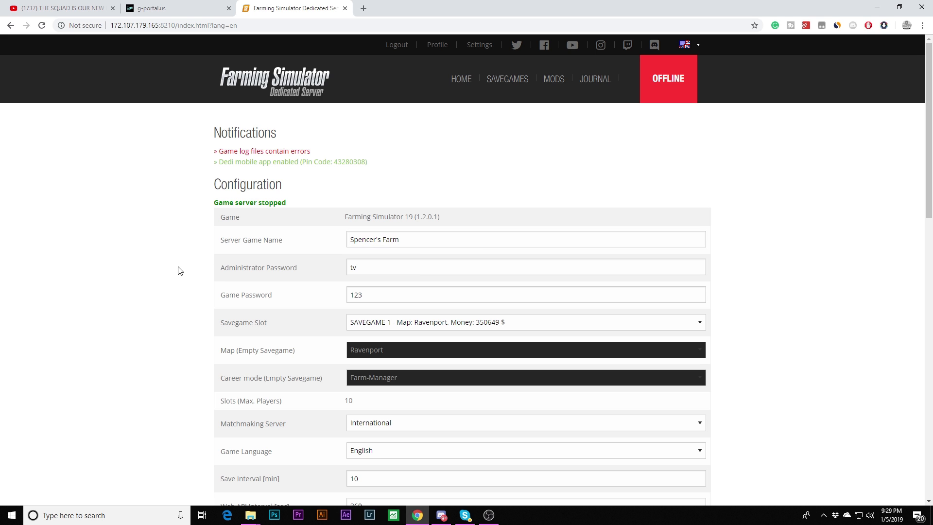
pyautogui.doubleClick(407, 270)
pyautogui.click(293, 267)
pyautogui.moveTo(364, 271); pyautogui.dragTo(266, 263)
pyautogui.click(315, 247)
pyautogui.moveTo(389, 295); pyautogui.dragTo(322, 298)
pyautogui.click(325, 300)
# - Look through the remaining configuration settings and the Active Mods list of the stopped server
pyautogui.scroll(-3, 309, 318)
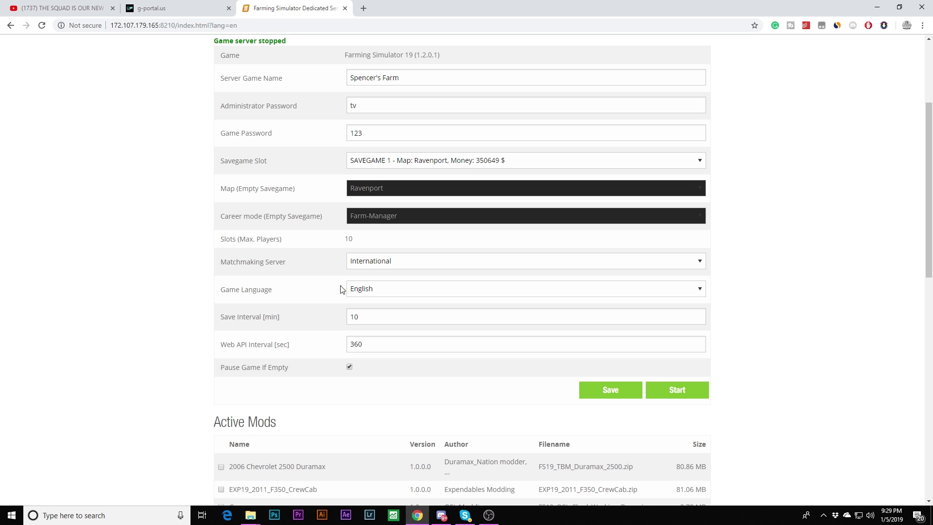
pyautogui.scroll(-1, 222, 286)
pyautogui.scroll(-4, 221, 285)
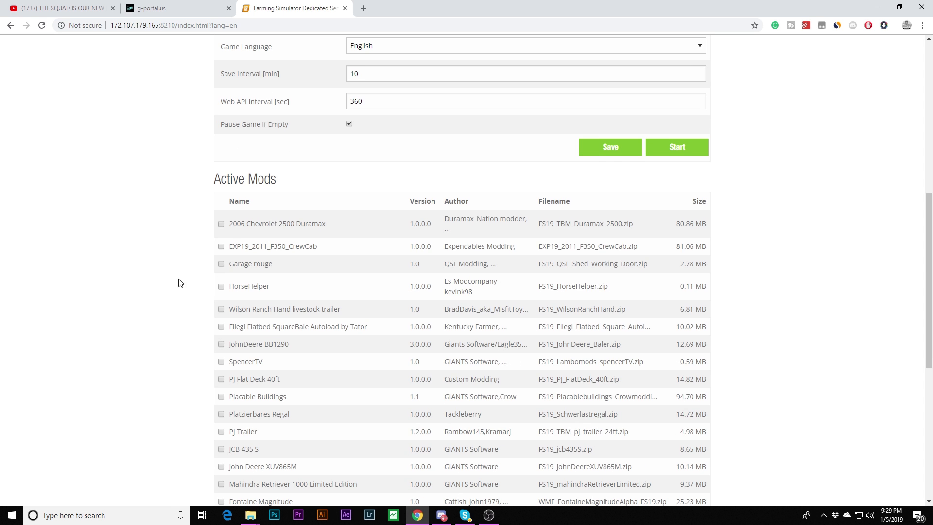
pyautogui.scroll(-2, 150, 236)
pyautogui.scroll(10, 130, 290)
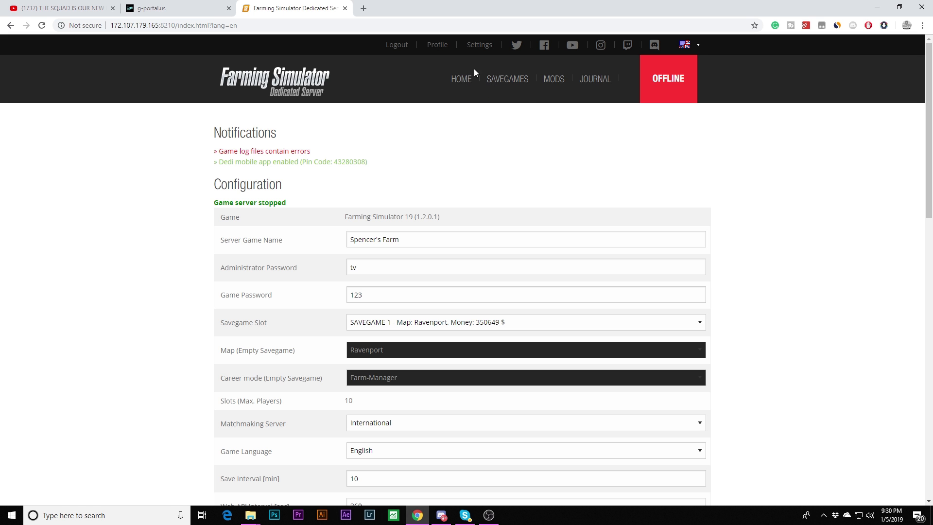
# - Reload the web interface's home page, skim its configuration and open the savegame management page
pyautogui.click(462, 80)
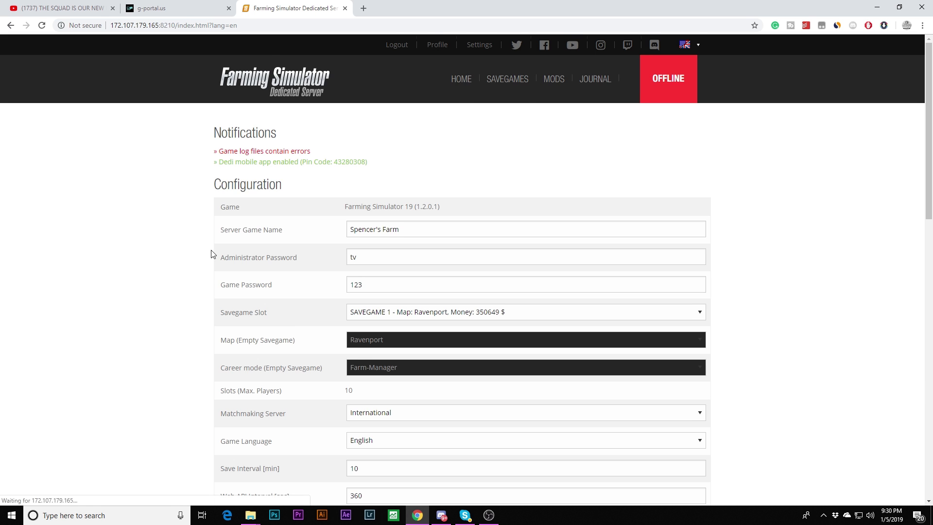
pyautogui.scroll(-3, 211, 265)
pyautogui.scroll(3, 177, 245)
pyautogui.click(505, 86)
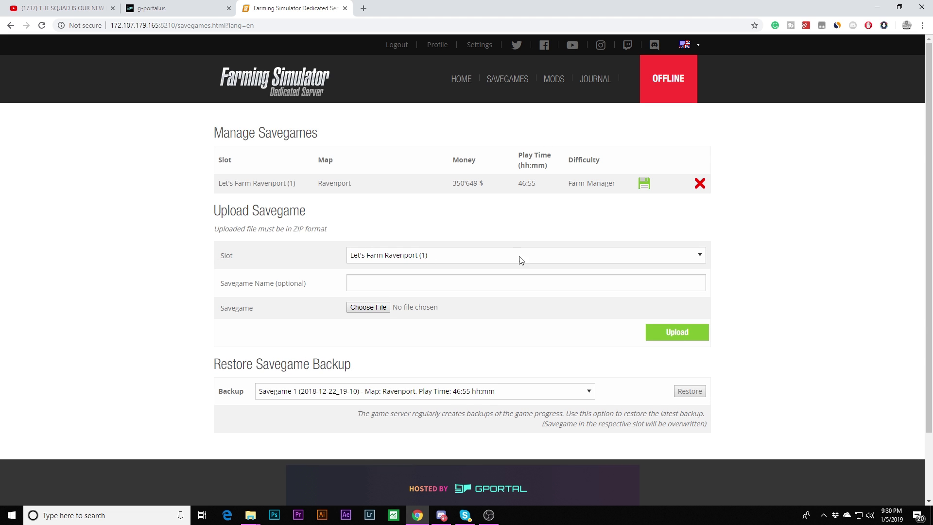
# - Open the web interface's mods page and look through the whole list of installed mods
pyautogui.click(556, 81)
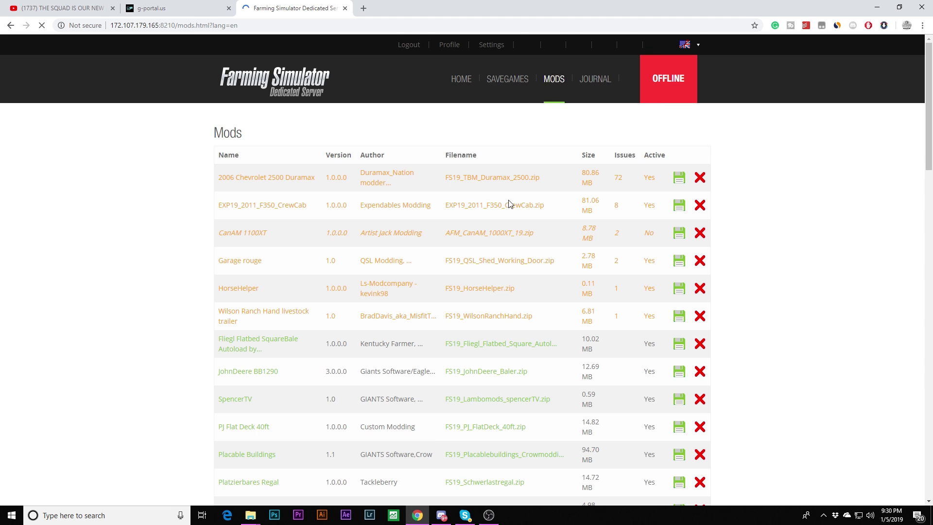
pyautogui.scroll(-1, 489, 252)
pyautogui.scroll(-15, 489, 252)
pyautogui.scroll(15, 489, 252)
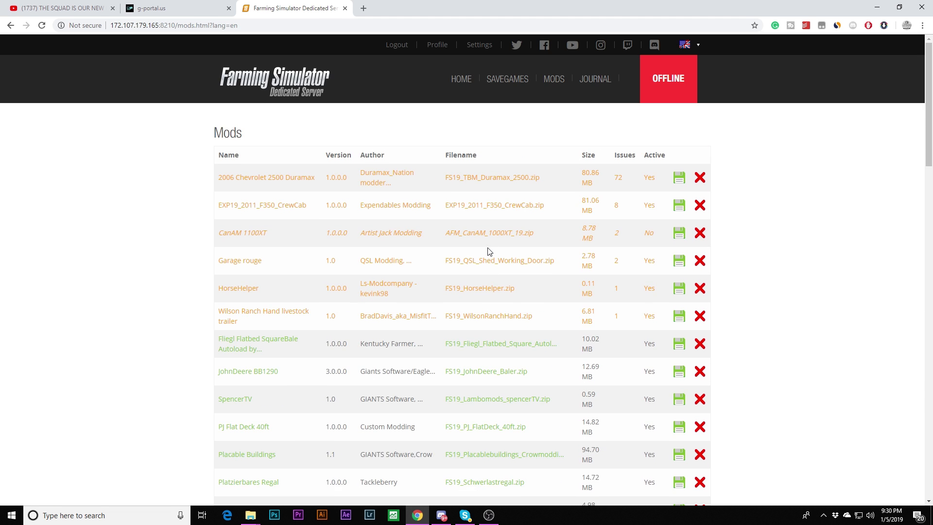
# - Visit the journal and mods pages briefly and return to the savegame management page
pyautogui.click(592, 80)
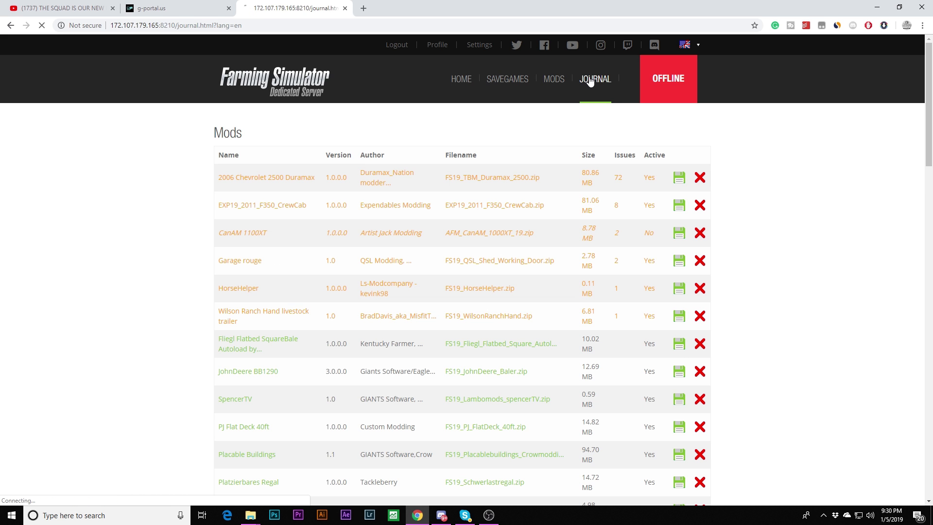
pyautogui.click(556, 88)
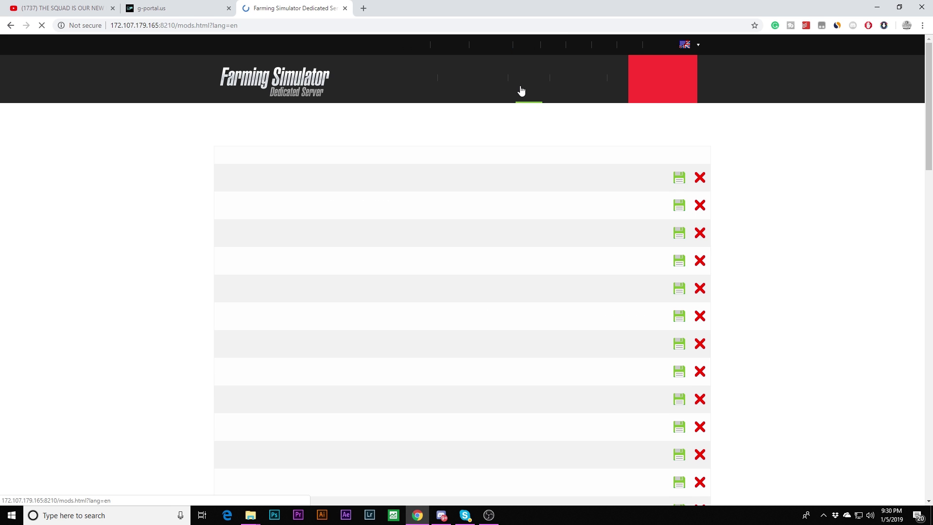
pyautogui.click(495, 88)
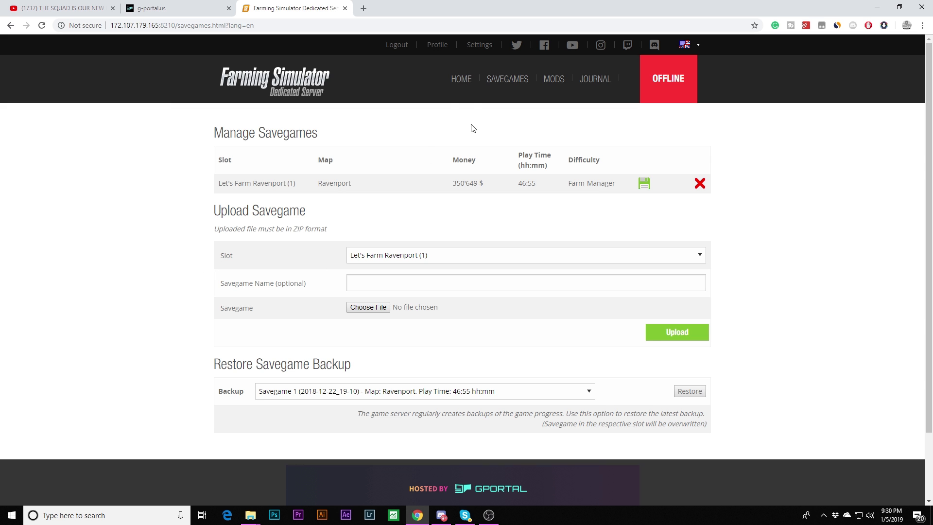
pyautogui.click(466, 86)
# - Shrink the browser window and move it aside, and find and open the My Games folder in a window beside it
pyautogui.click(900, 7)
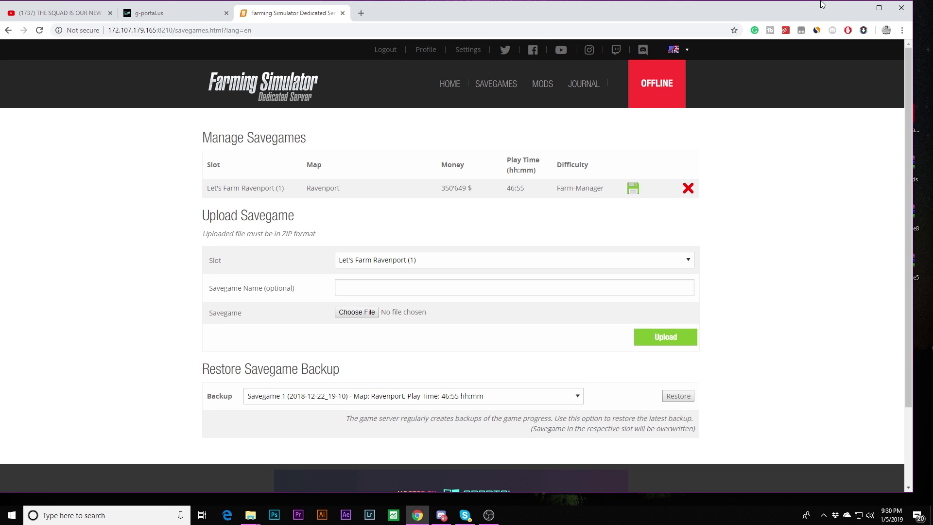
pyautogui.moveTo(808, 3)
pyautogui.mouseDown()
pyautogui.moveTo(733, 55)
pyautogui.moveTo(817, 16)
pyautogui.mouseUp()
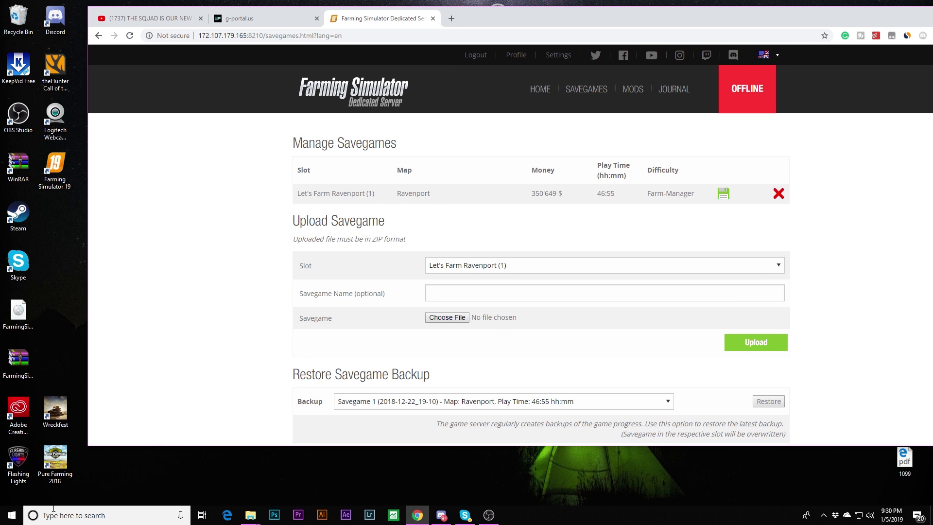
pyautogui.click(89, 508)
pyautogui.write('my')
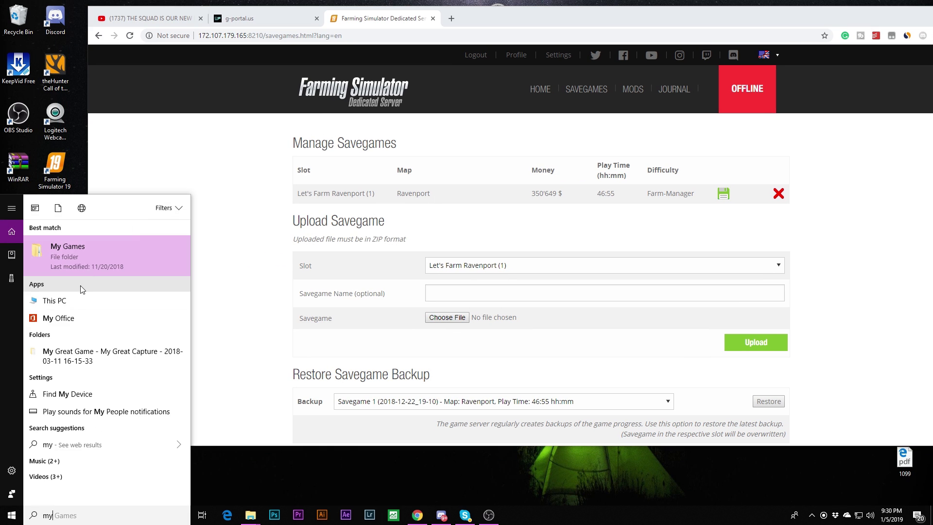
pyautogui.click(91, 261)
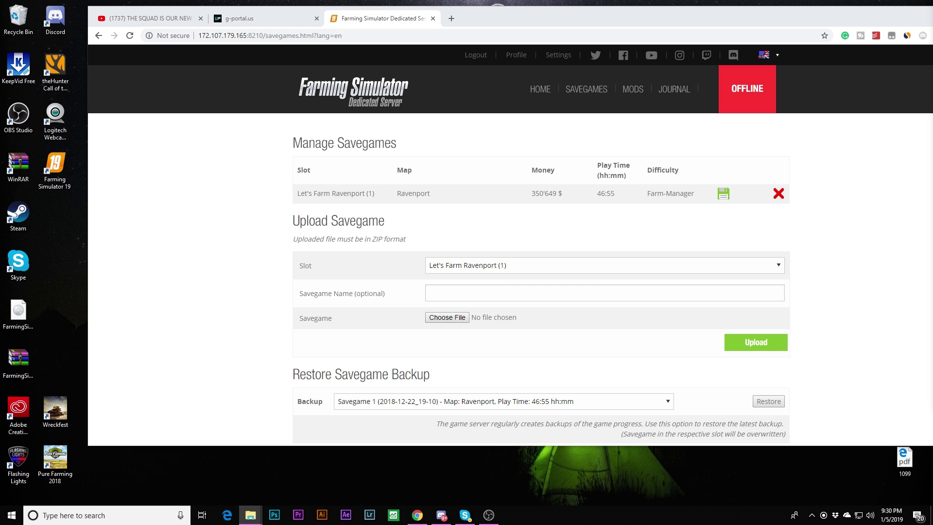
pyautogui.moveTo(932, 17); pyautogui.dragTo(201, 123)
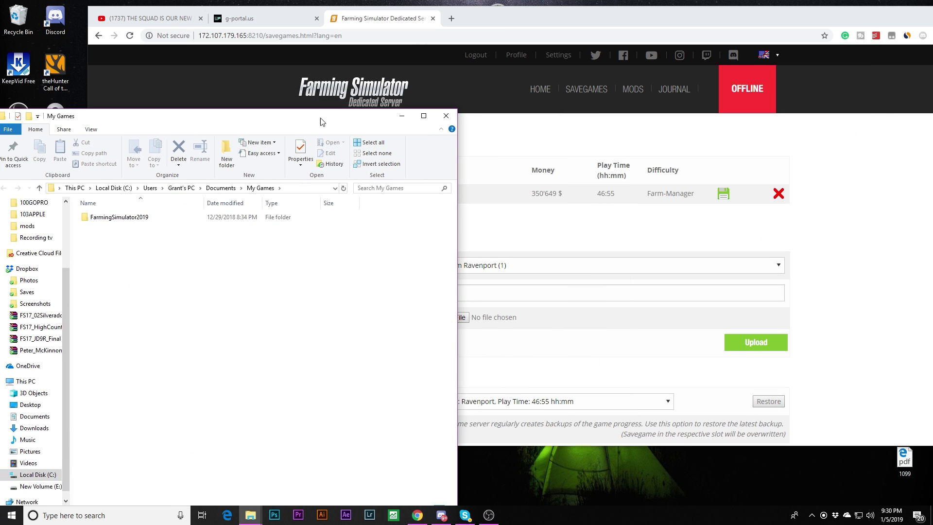
# - Open the savegame3 folder inside the FarmingSimulator2019 folder and look over its savegame files
pyautogui.moveTo(314, 113); pyautogui.dragTo(334, 98)
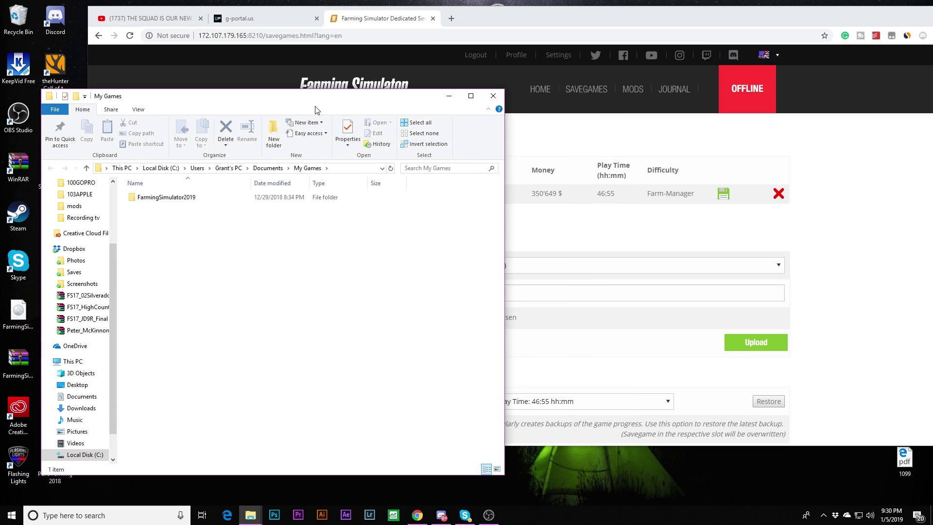
pyautogui.doubleClick(166, 198)
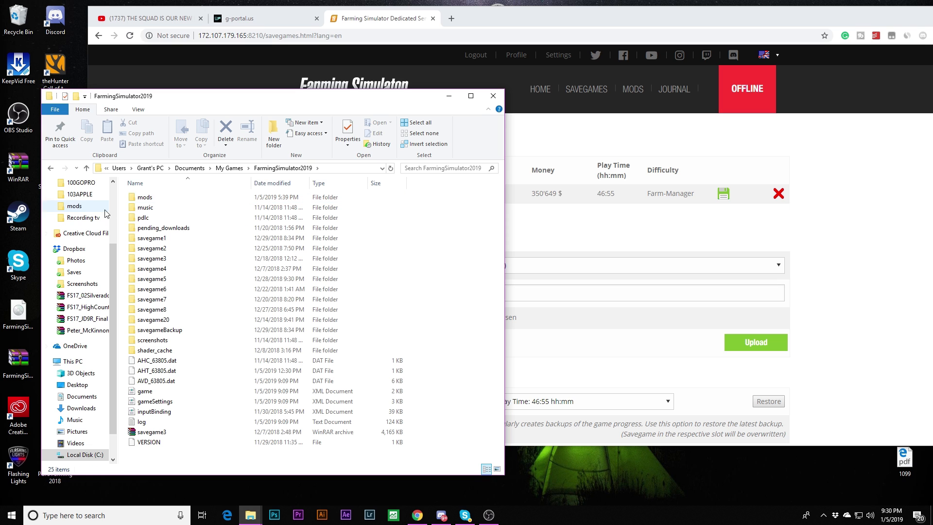
pyautogui.click(51, 169)
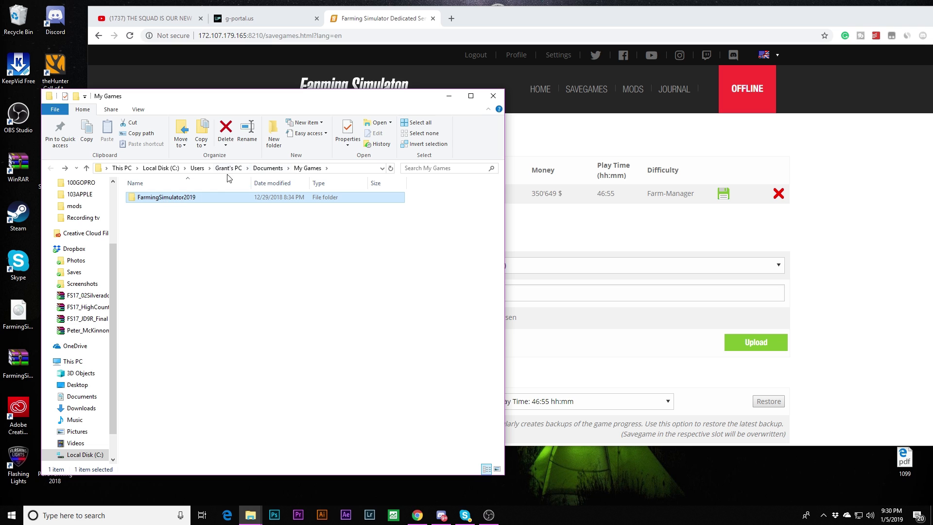
pyautogui.doubleClick(200, 201)
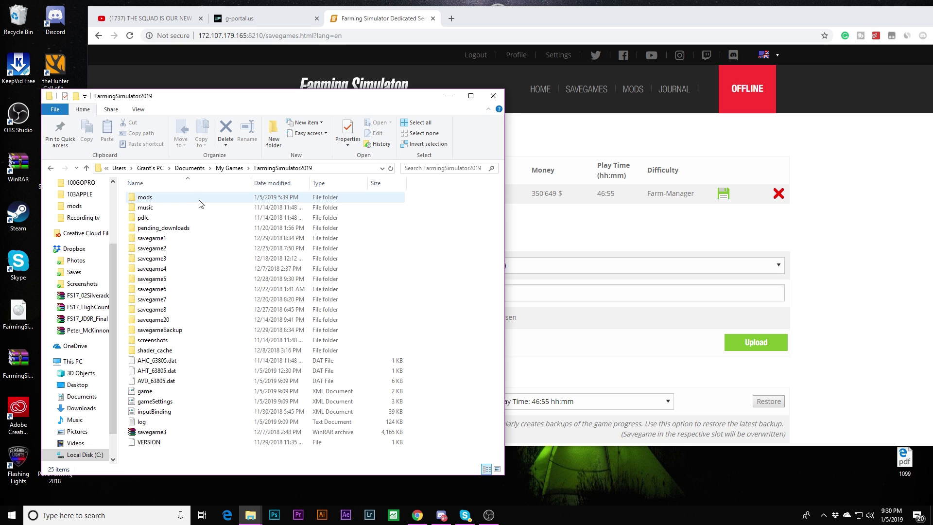
pyautogui.doubleClick(180, 261)
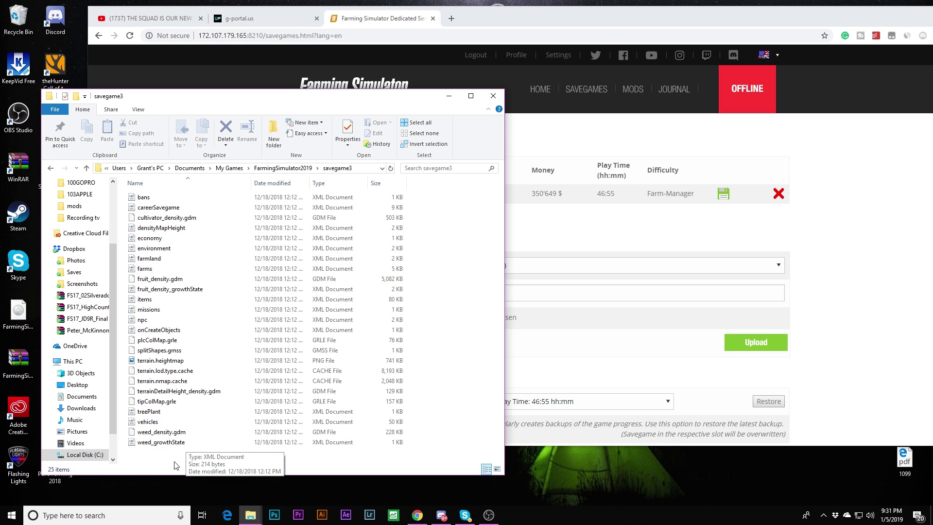
pyautogui.click(178, 442)
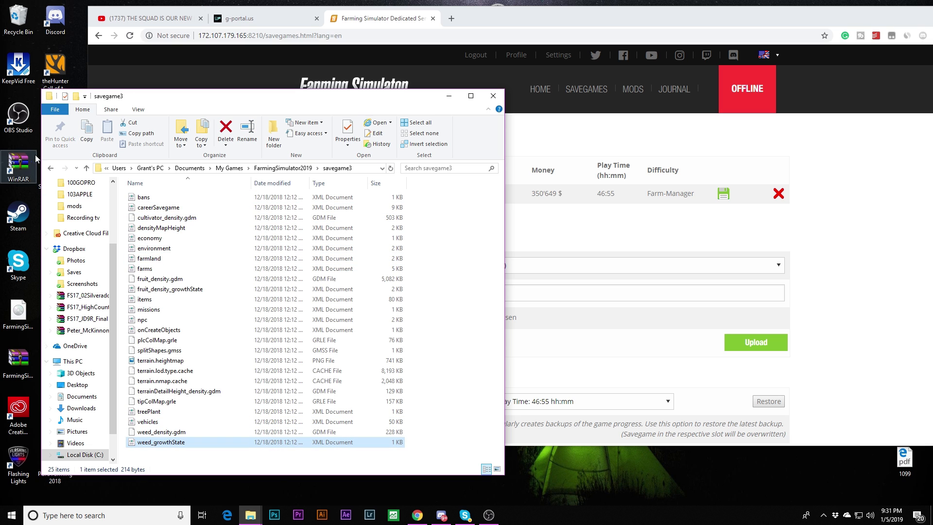
pyautogui.click(50, 167)
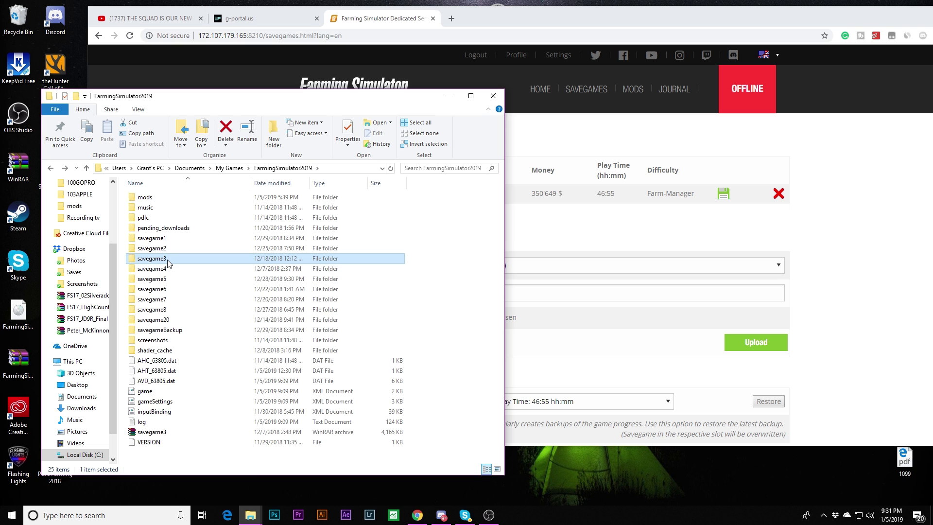
pyautogui.doubleClick(168, 262)
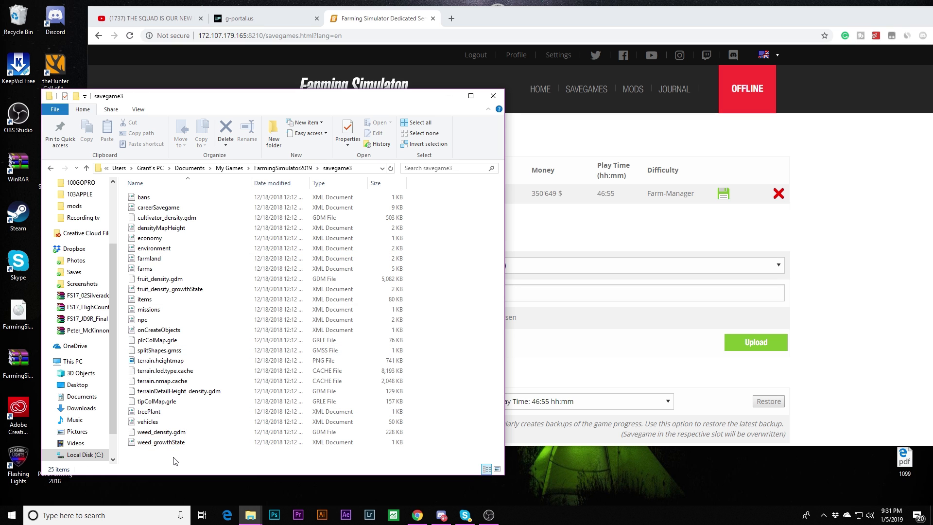
# - Select all files in the savegame3 folder and bring up the option to send them to a compressed (zipped) folder
pyautogui.moveTo(175, 460); pyautogui.dragTo(258, 198)
pyautogui.rightClick(258, 198)
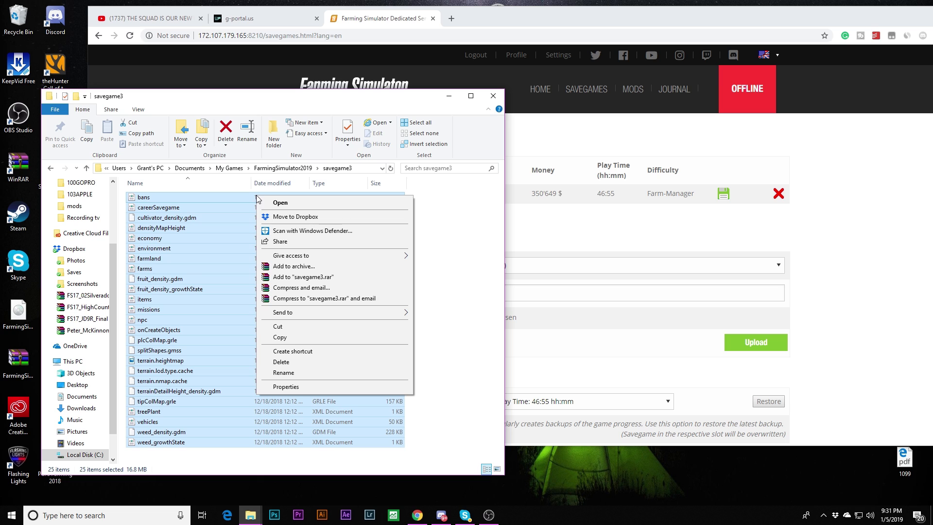
pyautogui.moveTo(300, 316)
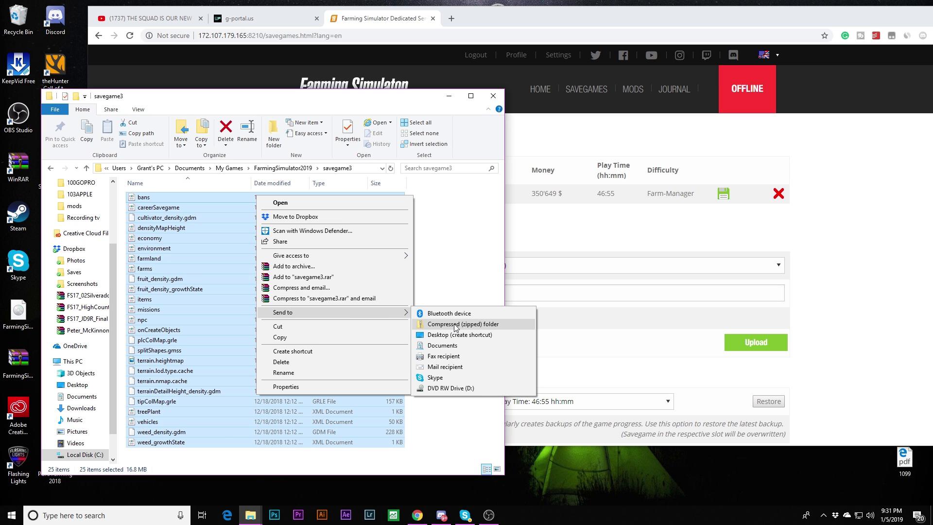
# - Reposition the browser window so the savegame upload form sits beside the savegame5 archive on the desktop
pyautogui.click(908, 281)
pyautogui.moveTo(832, 10); pyautogui.dragTo(704, 26)
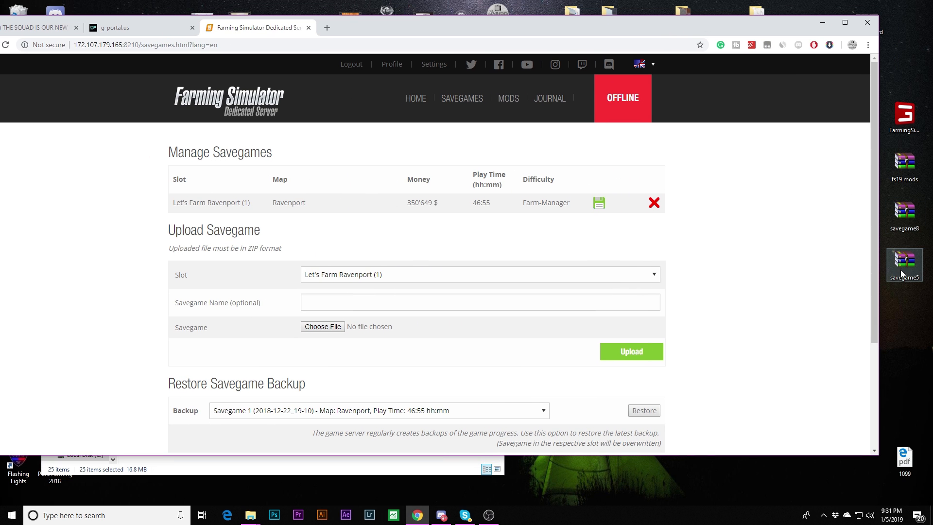
pyautogui.moveTo(903, 265); pyautogui.dragTo(880, 279)
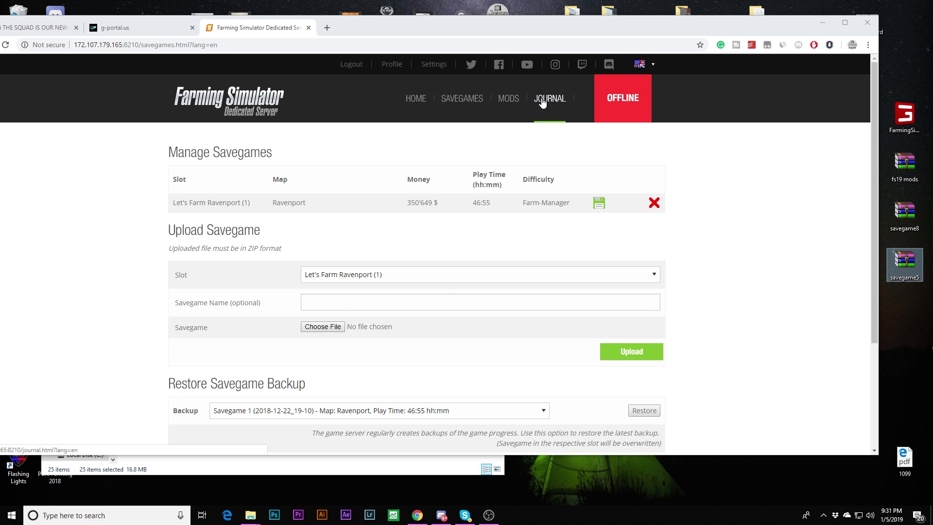
# - Visit the mods page briefly, and look through the home page's configuration, active mods and Activate Mods list
pyautogui.click(505, 99)
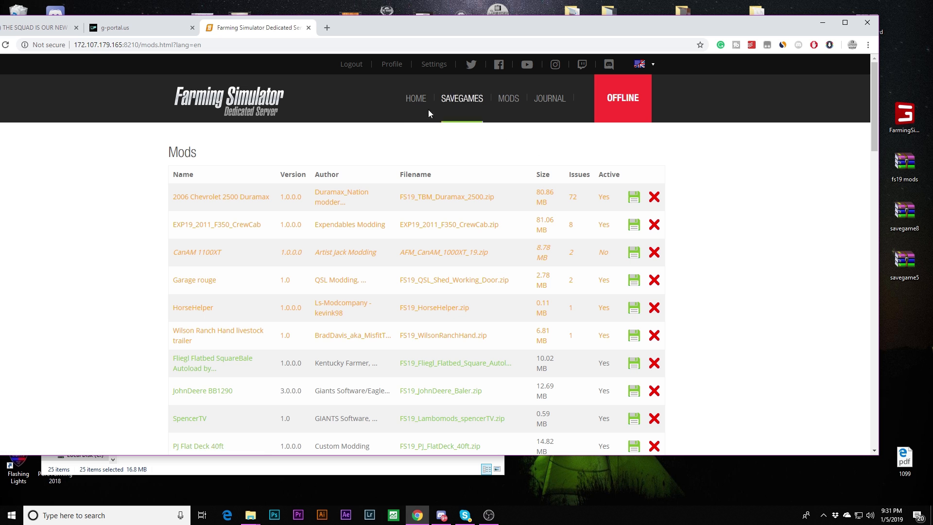
pyautogui.click(416, 103)
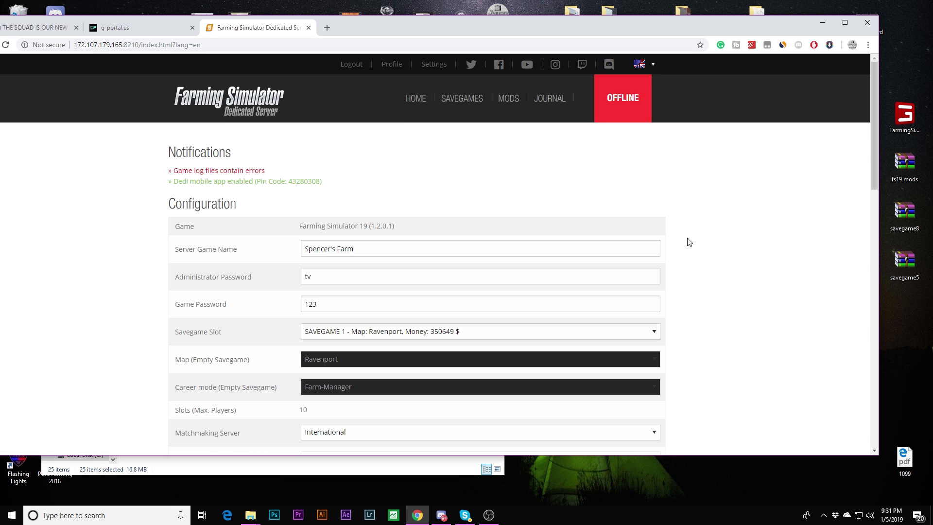
pyautogui.scroll(-10, 687, 240)
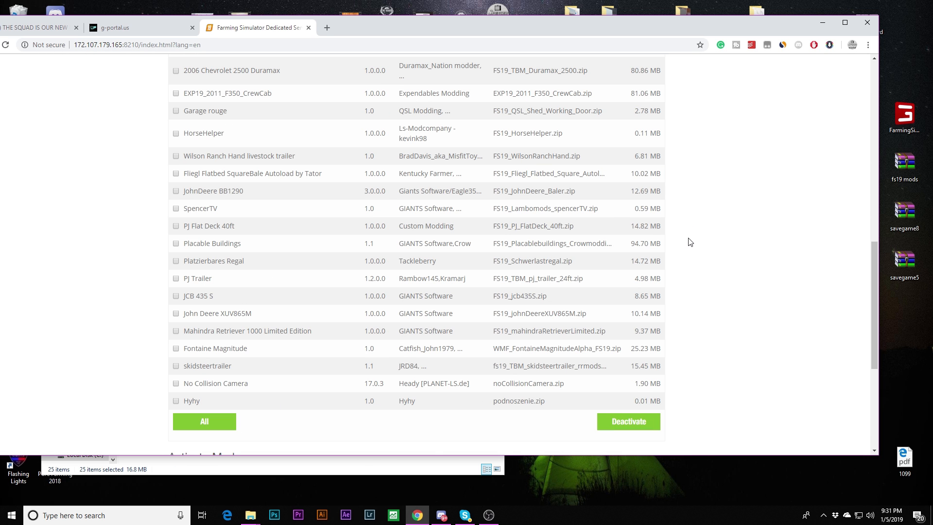
pyautogui.scroll(-5, 691, 242)
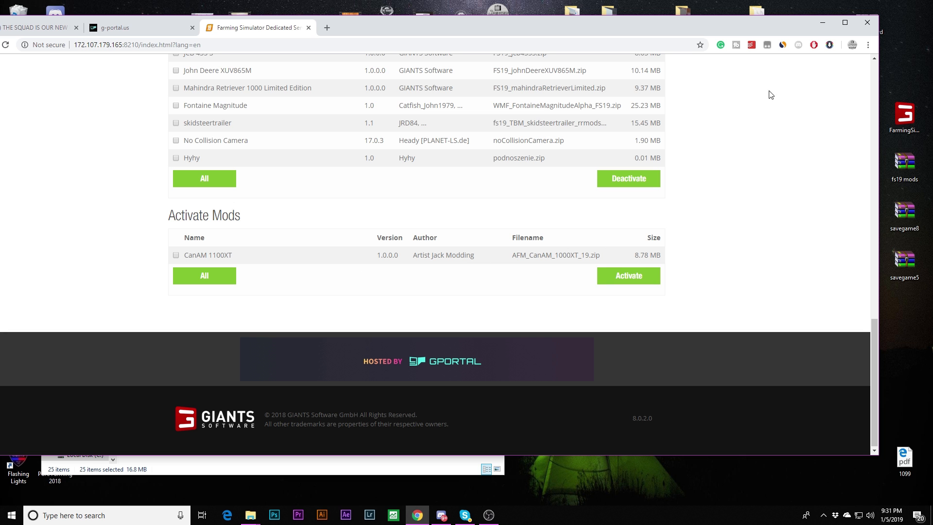
pyautogui.scroll(13, 790, 157)
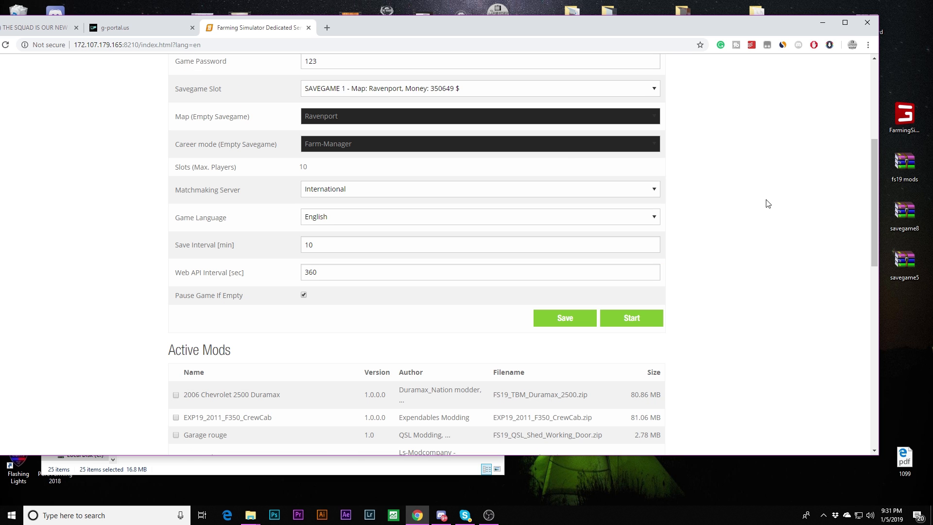
pyautogui.scroll(5, 767, 203)
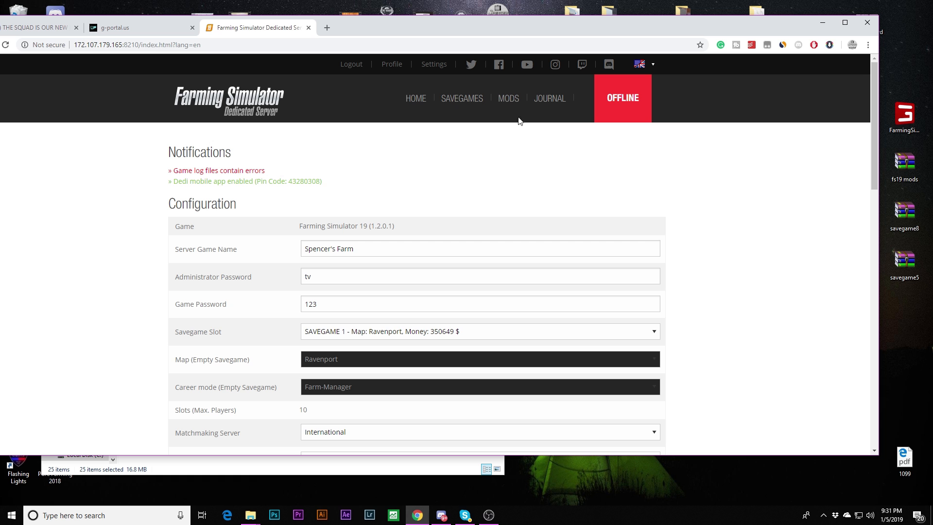
# - Open the mods page at its Upload Mods section and move the browser window aside to uncover the file window
pyautogui.click(503, 111)
pyautogui.scroll(-14, 698, 232)
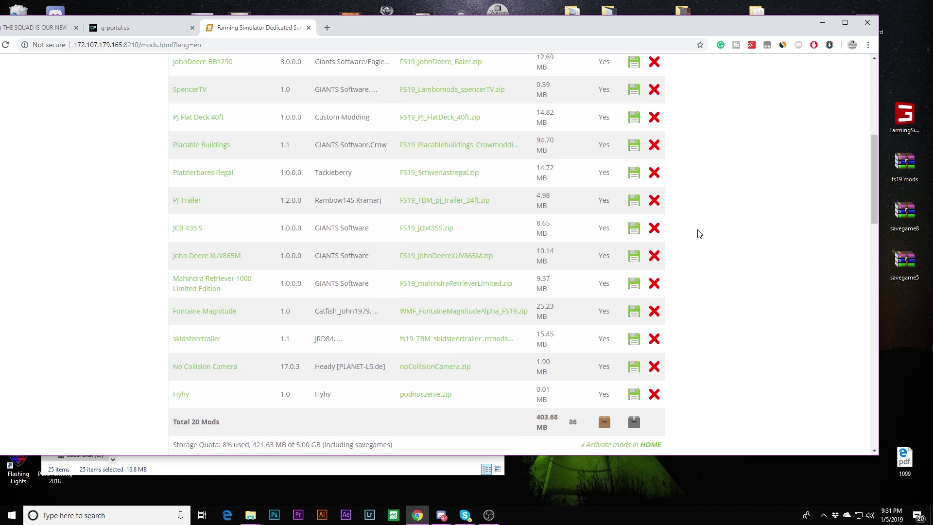
pyautogui.scroll(-12, 699, 234)
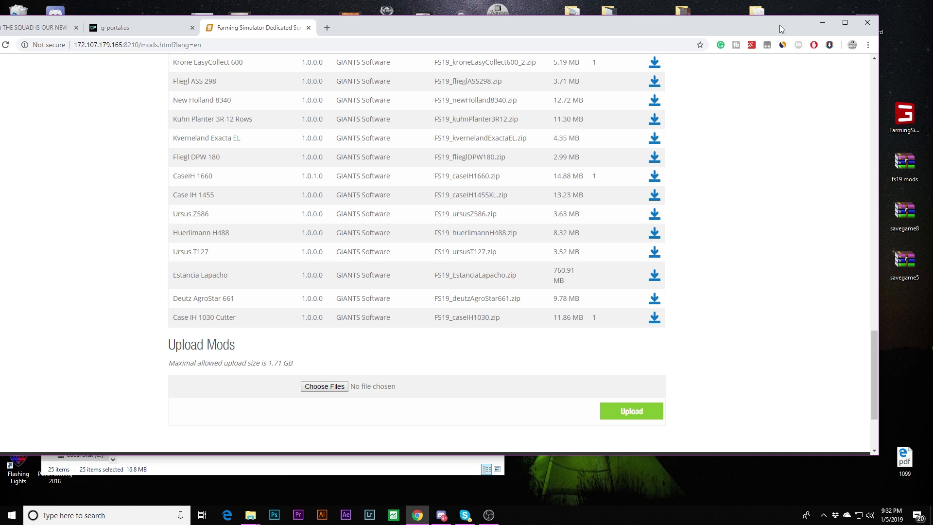
pyautogui.moveTo(779, 25); pyautogui.dragTo(932, 41)
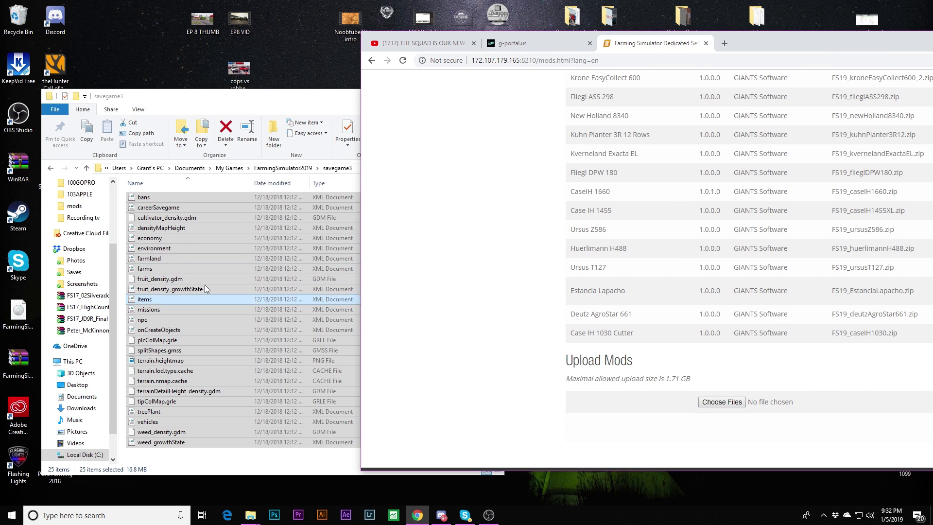
# - Close the savegame3 window, find the My Games folder with a system search and open FarmingSimulator2019's mods folder
pyautogui.click(303, 99)
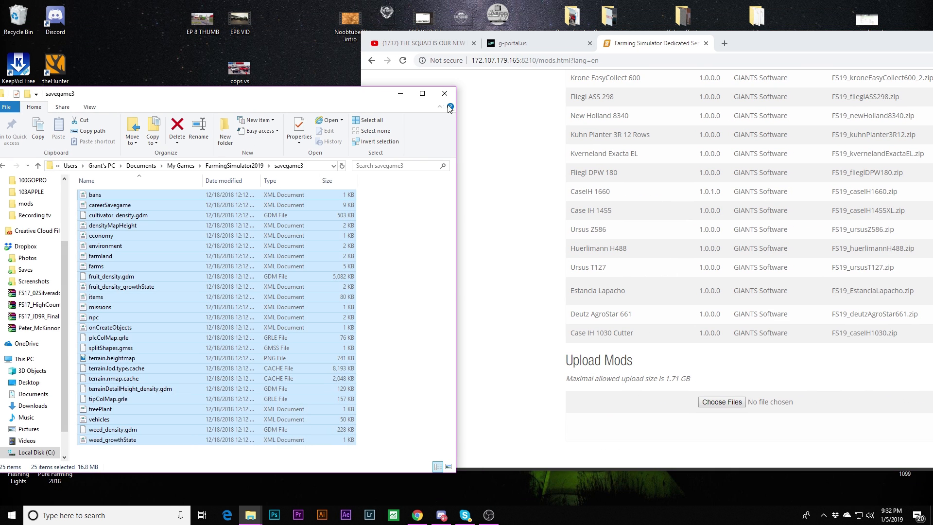
pyautogui.click(443, 97)
pyautogui.click(92, 515)
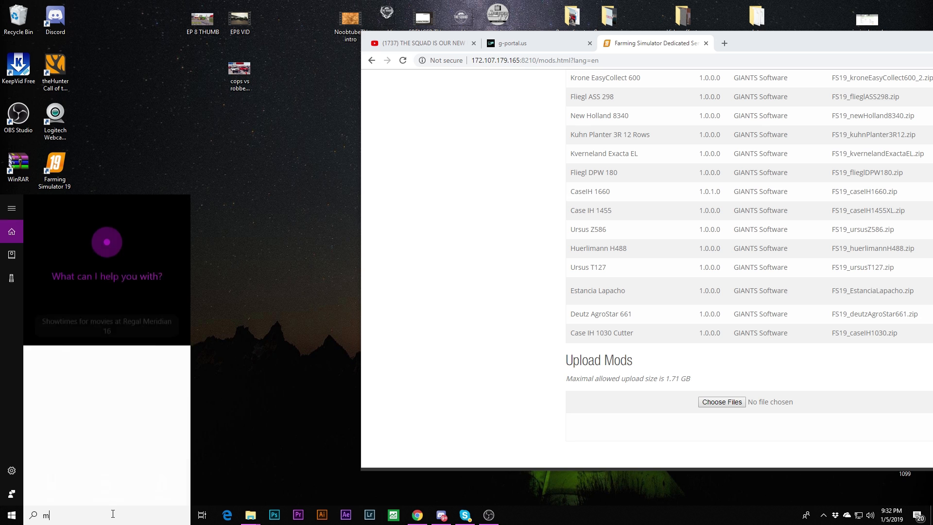
pyautogui.write('my')
pyautogui.click(102, 285)
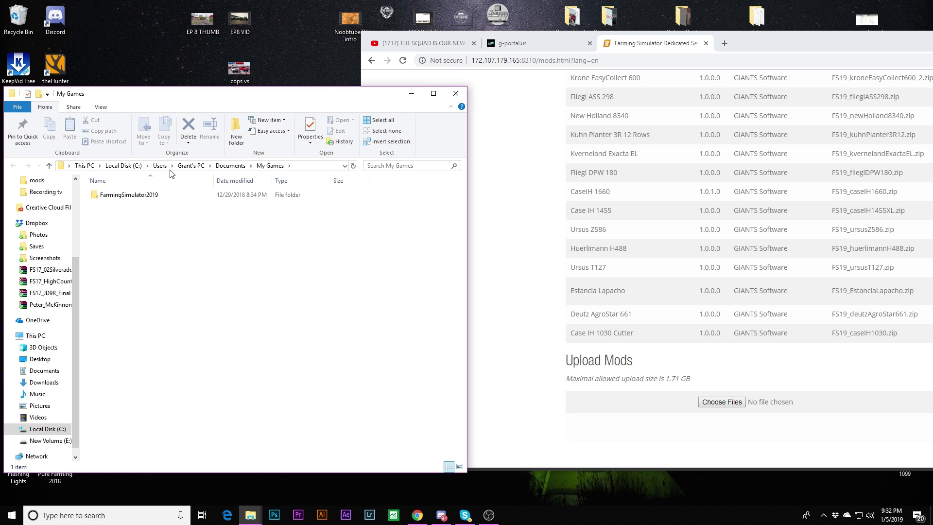
pyautogui.doubleClick(125, 198)
pyautogui.doubleClick(125, 198)
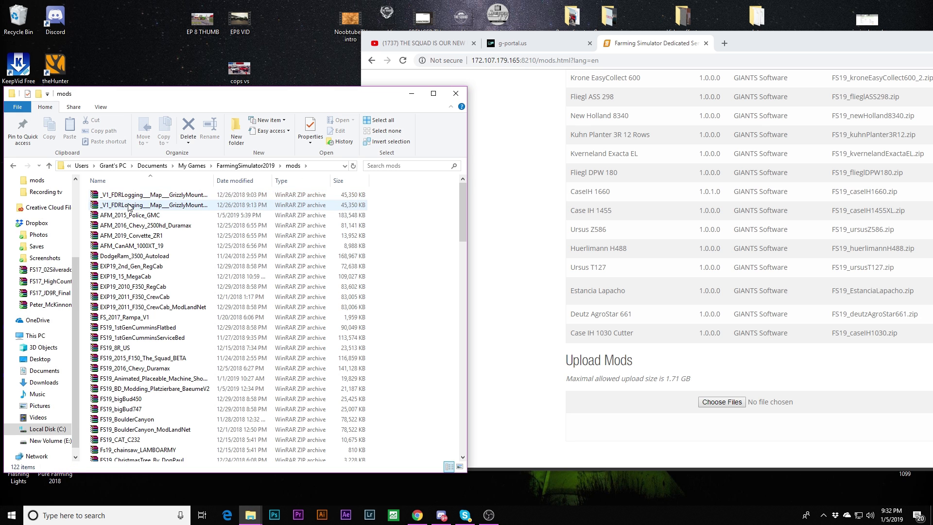
# - Go back to the FarmingSimulator2019 folder to point out the mods folder and reopen it
pyautogui.click(13, 166)
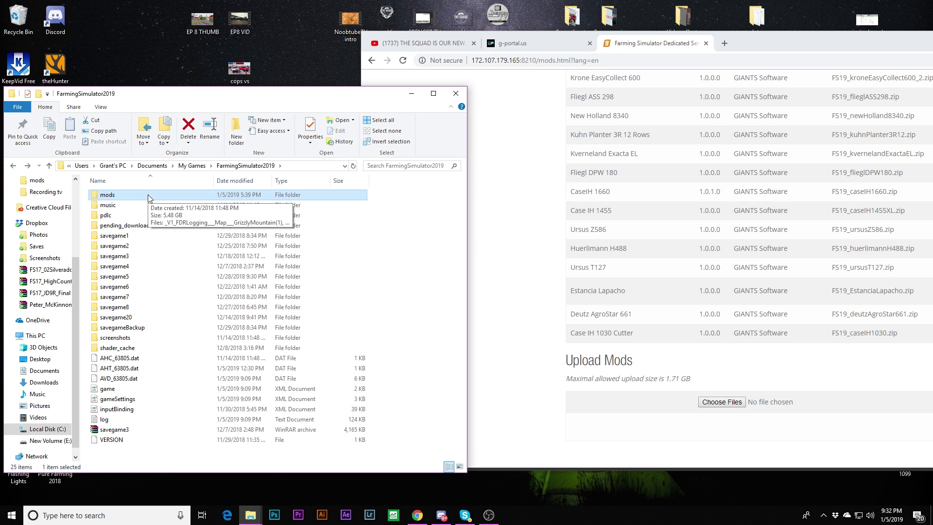
pyautogui.click(148, 195)
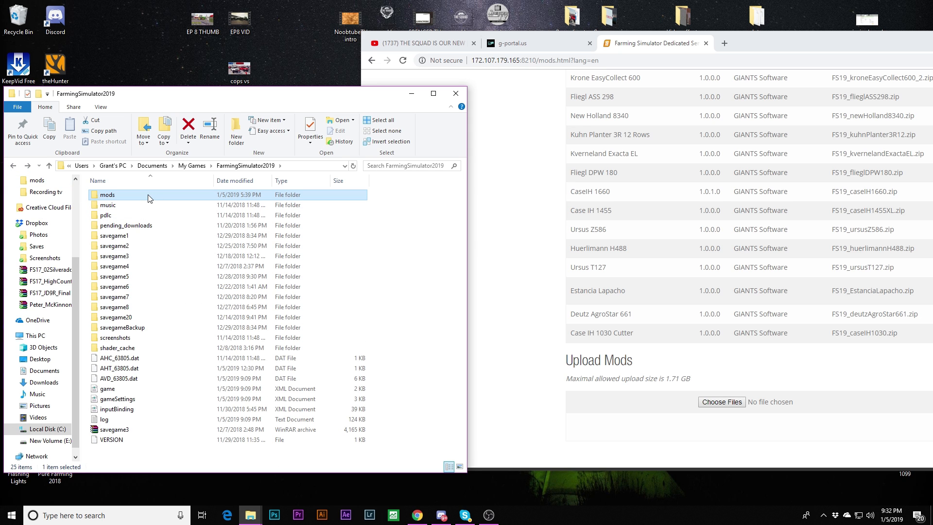
pyautogui.click(148, 196)
pyautogui.doubleClick(148, 195)
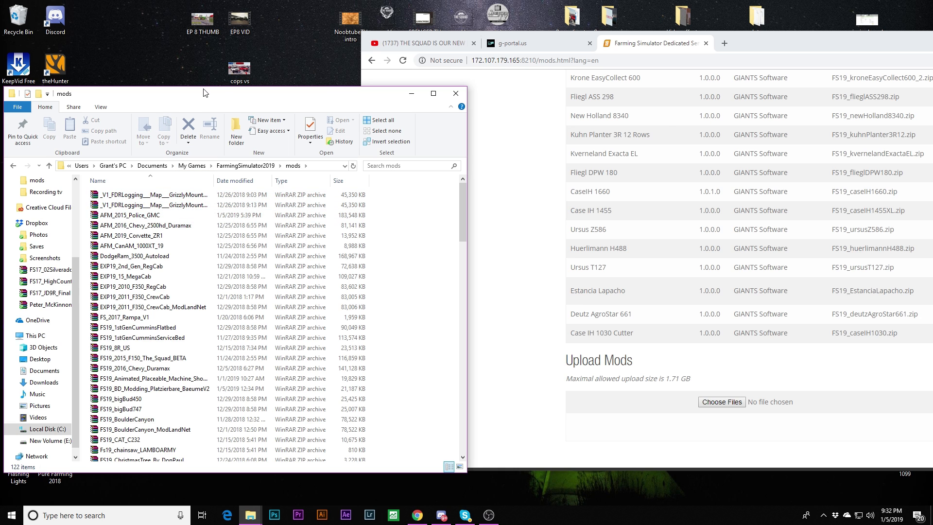
# - Choose AFM_2015_Police_GMC.zip from the local mods folder as the mod file and upload it to the server
pyautogui.moveTo(157, 218); pyautogui.dragTo(730, 407)
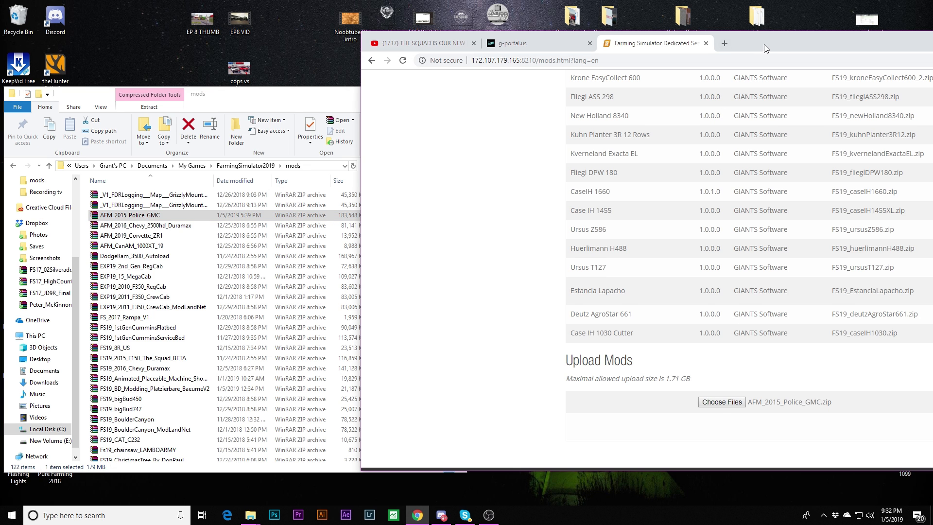
pyautogui.moveTo(764, 45); pyautogui.dragTo(403, 45)
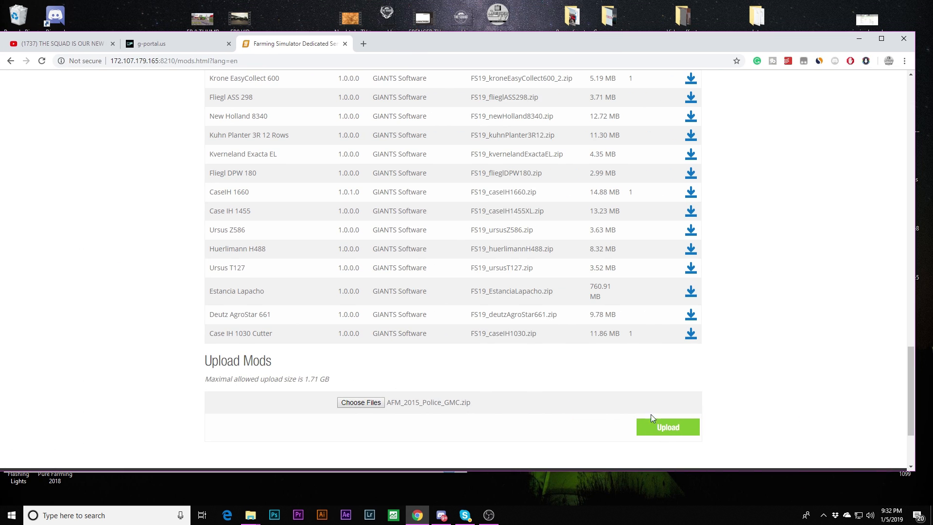
pyautogui.click(669, 432)
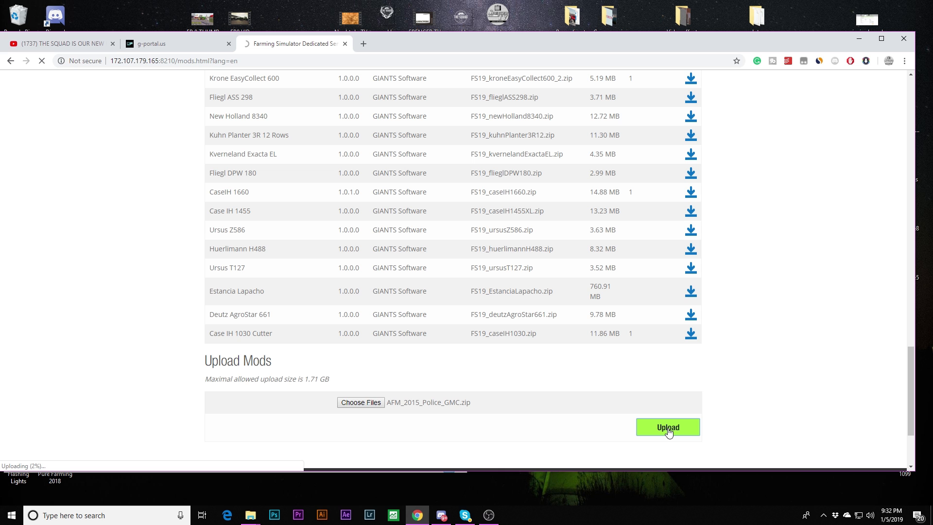
# - Look through the server's mods list for the AFM_2015_Police_GMC.zip mod and return to the Upload Mods section
pyautogui.scroll(8, 765, 231)
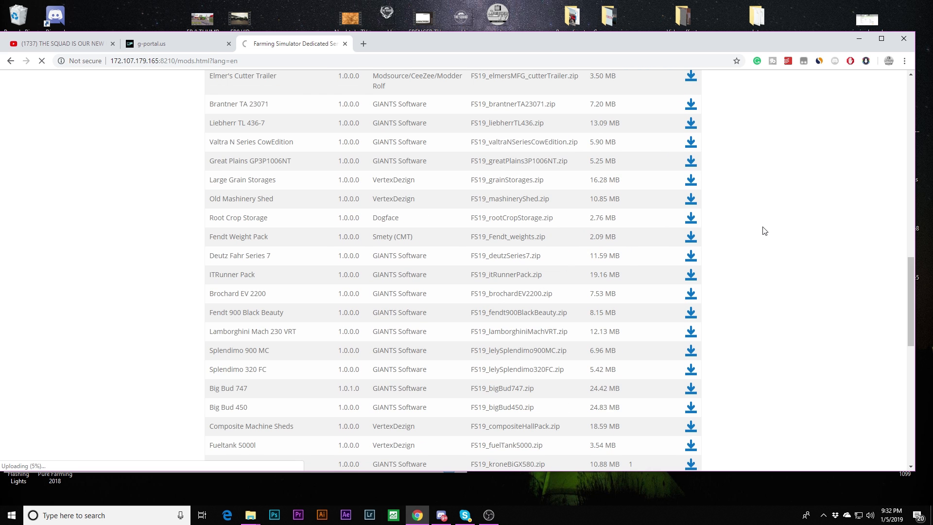
pyautogui.scroll(-10, 765, 231)
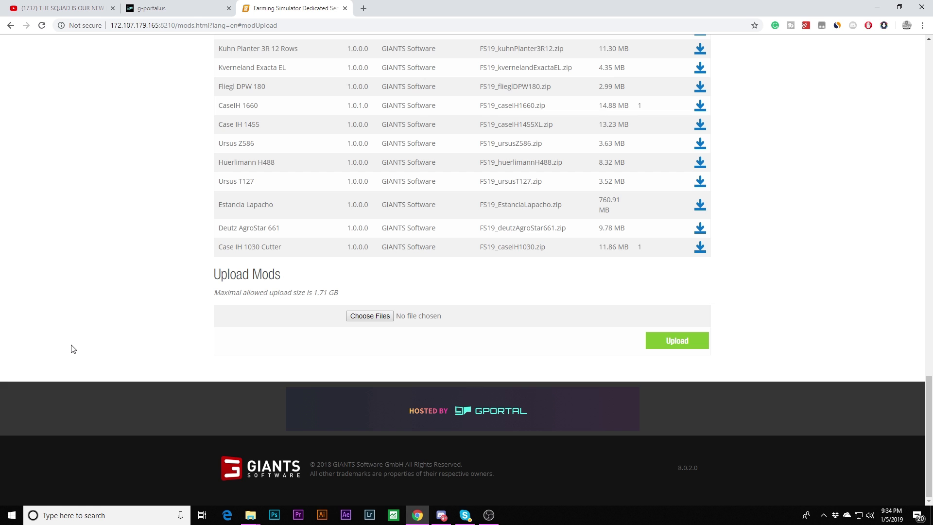
pyautogui.scroll(20, 72, 345)
pyautogui.scroll(2, 72, 343)
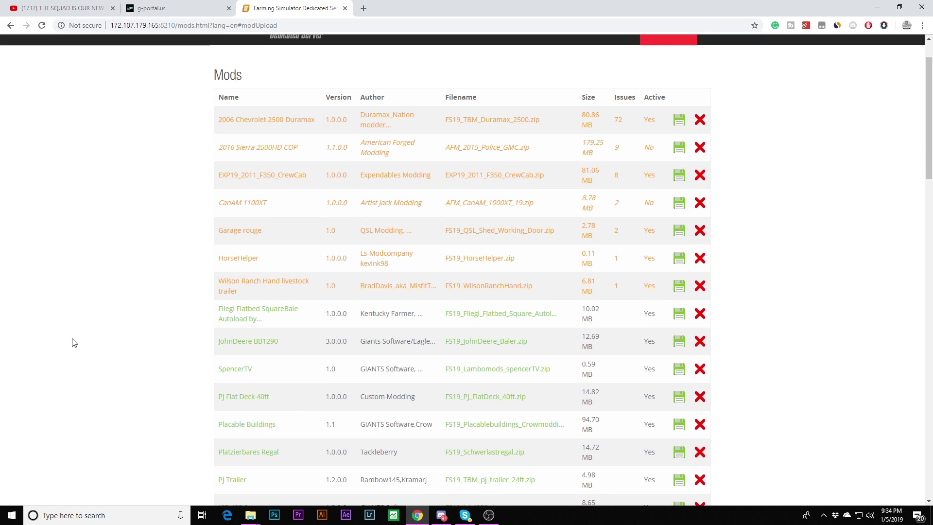
pyautogui.scroll(-20, 72, 343)
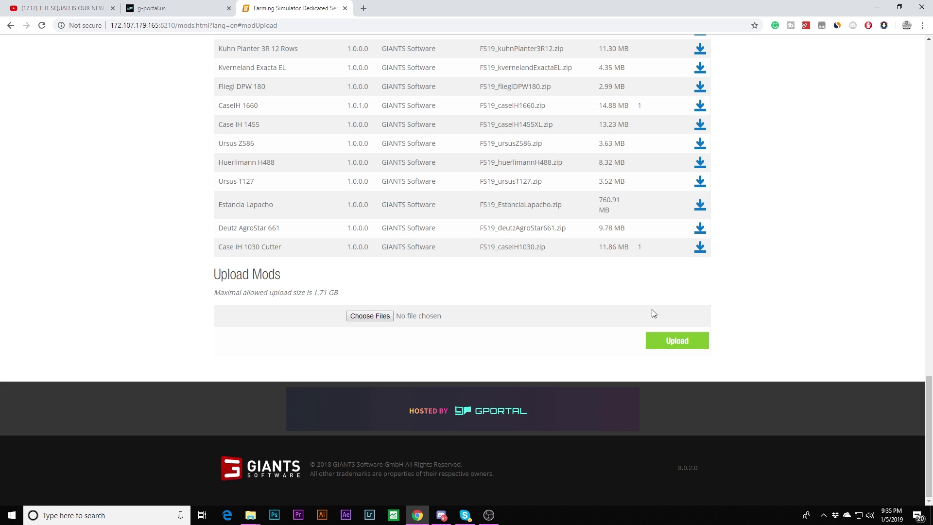
# - Reload the server's mods page and look through the mods list for the uploaded AFM_2015_Police_GMC.zip
pyautogui.scroll(20, 798, 246)
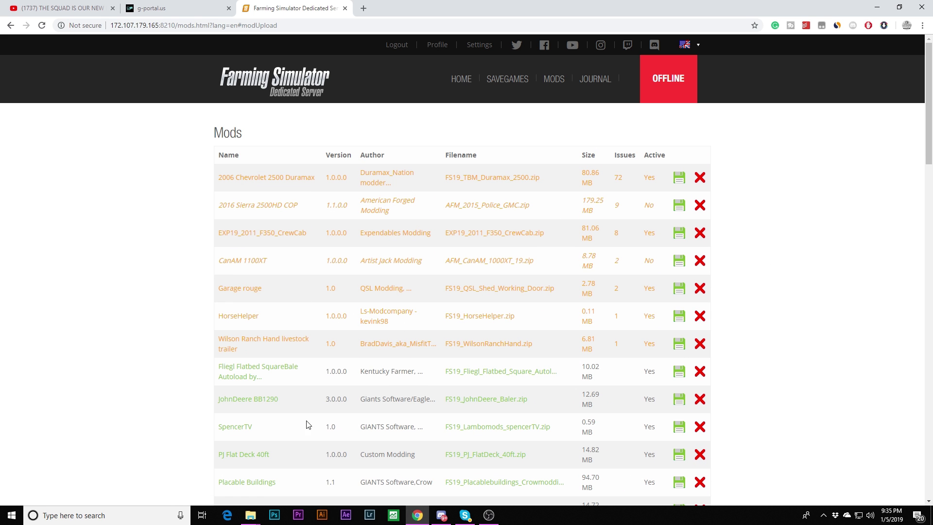
pyautogui.click(554, 80)
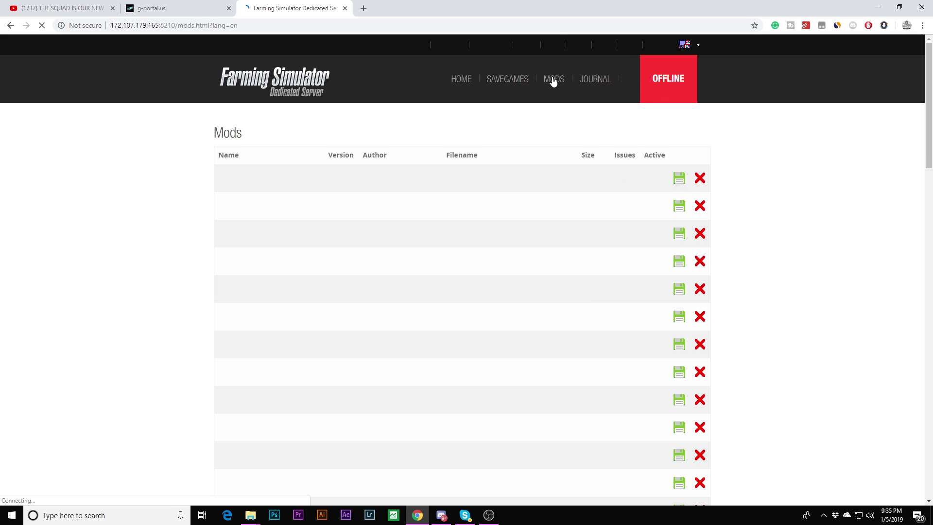
pyautogui.scroll(-8, 803, 271)
pyautogui.scroll(-15, 803, 273)
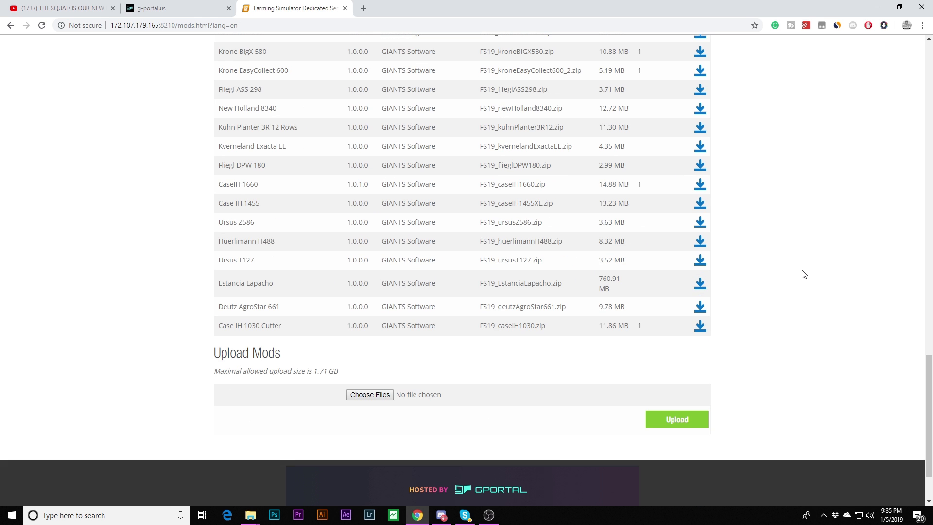
pyautogui.scroll(18, 804, 274)
pyautogui.scroll(7, 805, 274)
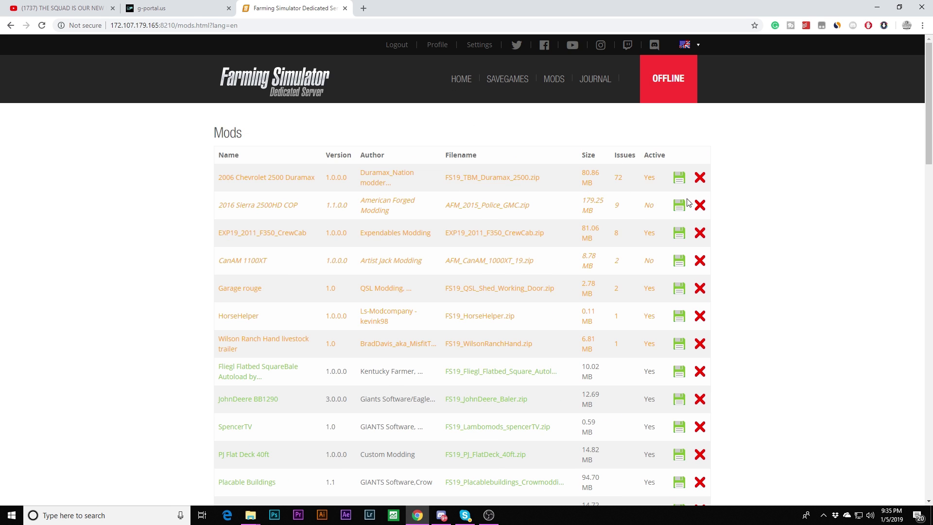
# - On the server's home page, activate the inactive 2016 Sierra 2500HD COP and CanAM 1100XT mods and review the active mods list
pyautogui.click(456, 81)
pyautogui.scroll(-20, 146, 266)
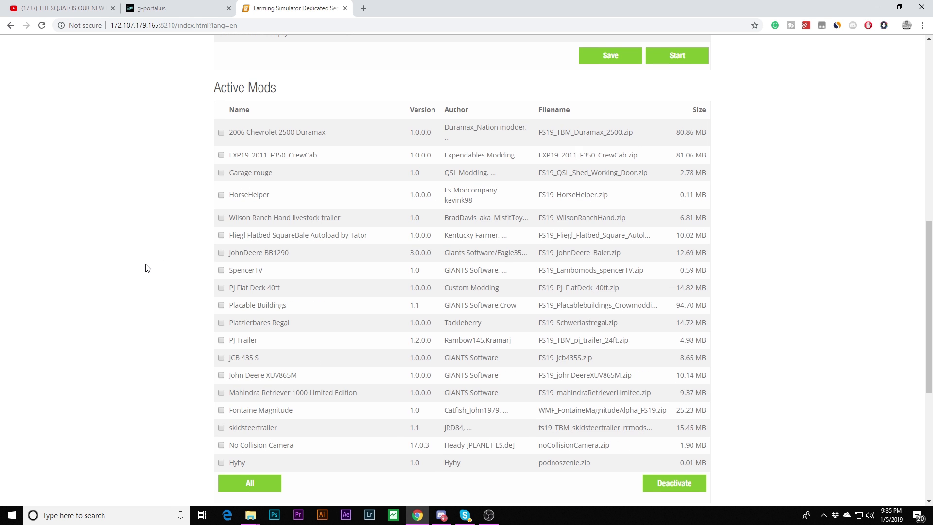
pyautogui.scroll(20, 148, 265)
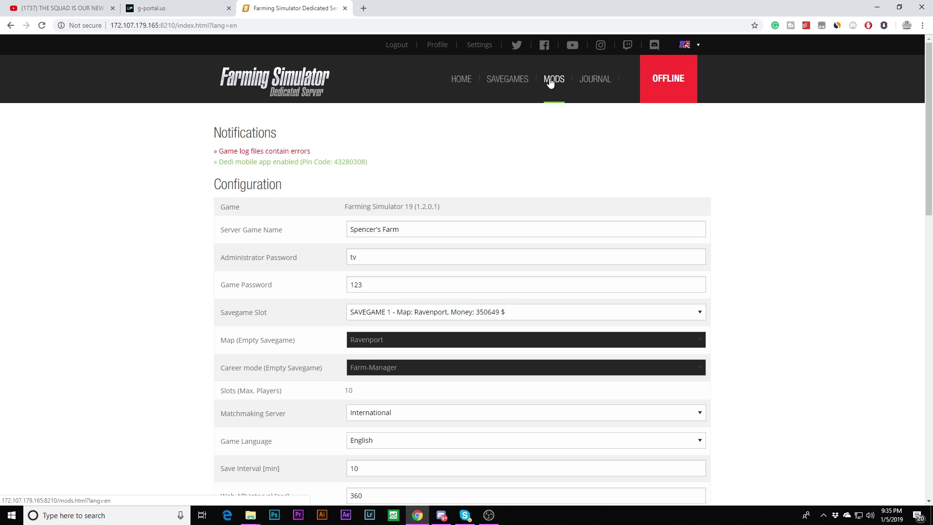
pyautogui.scroll(-15, 132, 253)
pyautogui.scroll(-3, 131, 252)
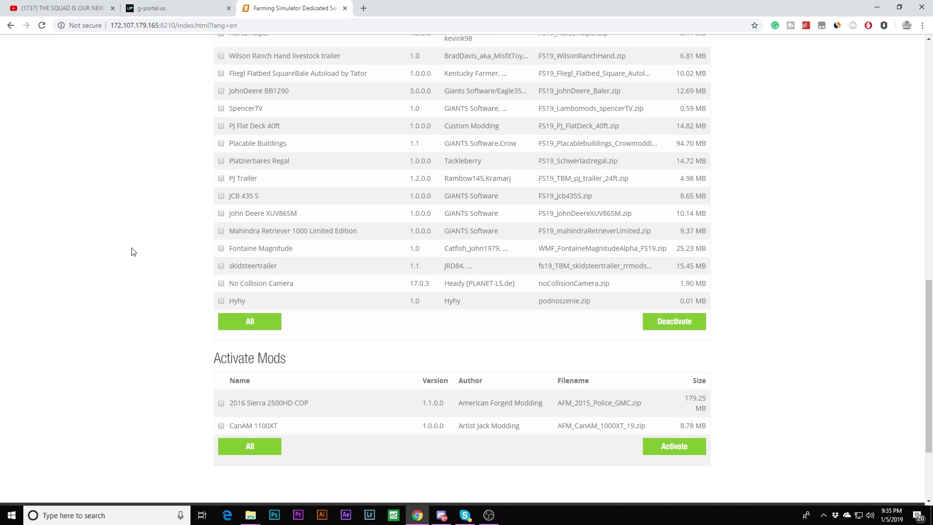
pyautogui.click(222, 403)
pyautogui.click(663, 449)
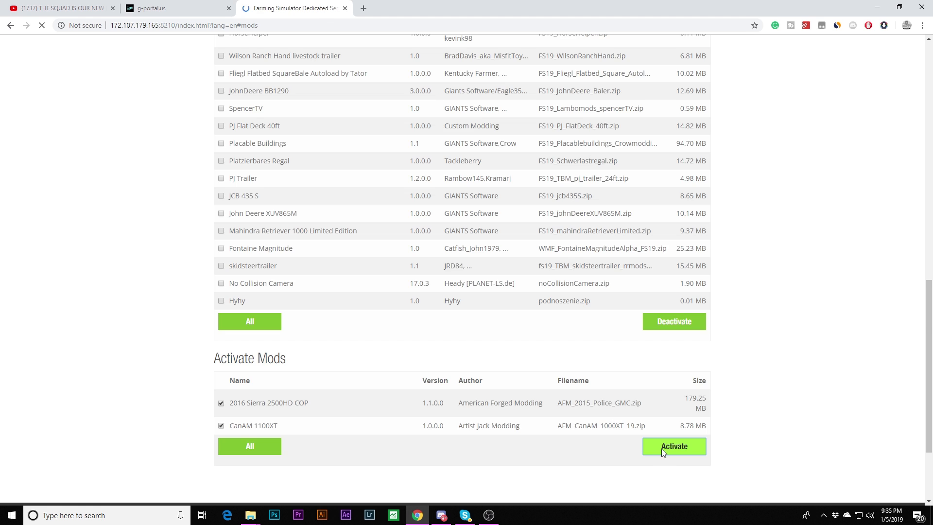
pyautogui.scroll(-4, 769, 362)
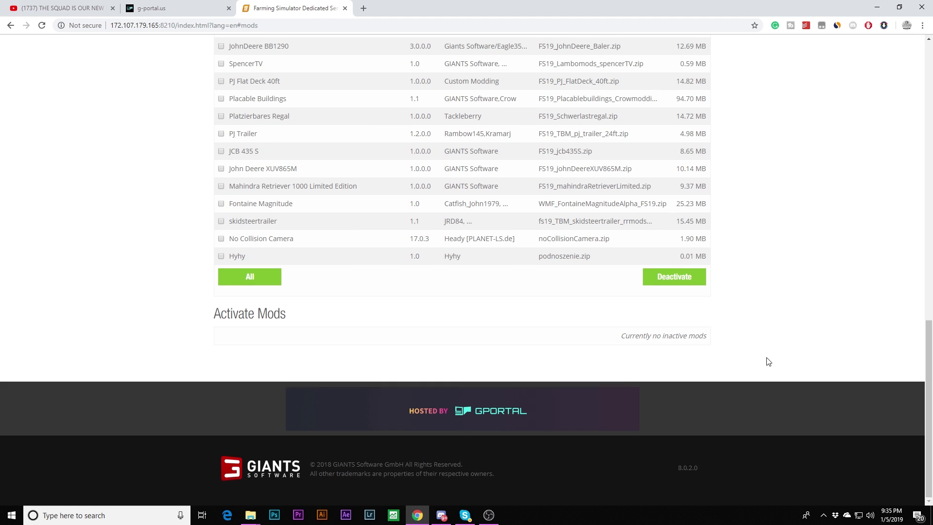
pyautogui.scroll(2, 768, 362)
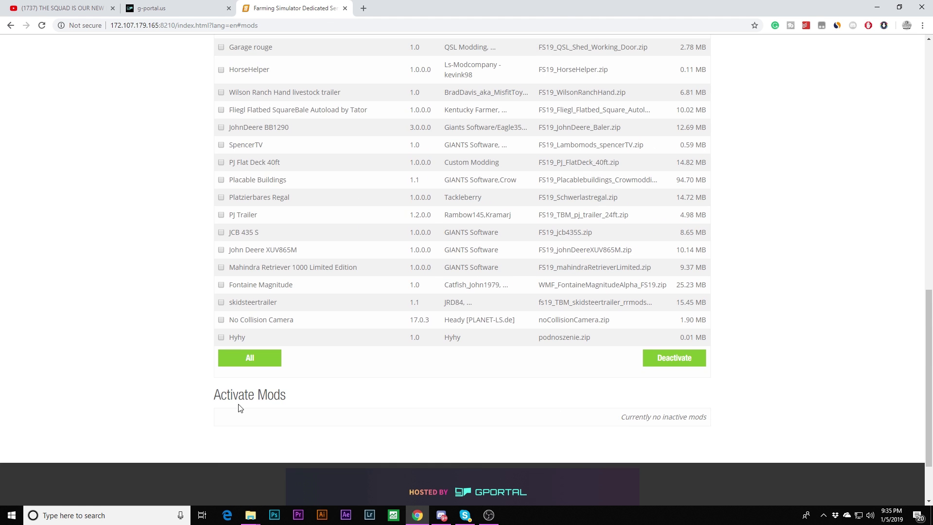
pyautogui.scroll(3, 240, 408)
pyautogui.scroll(-2, 135, 389)
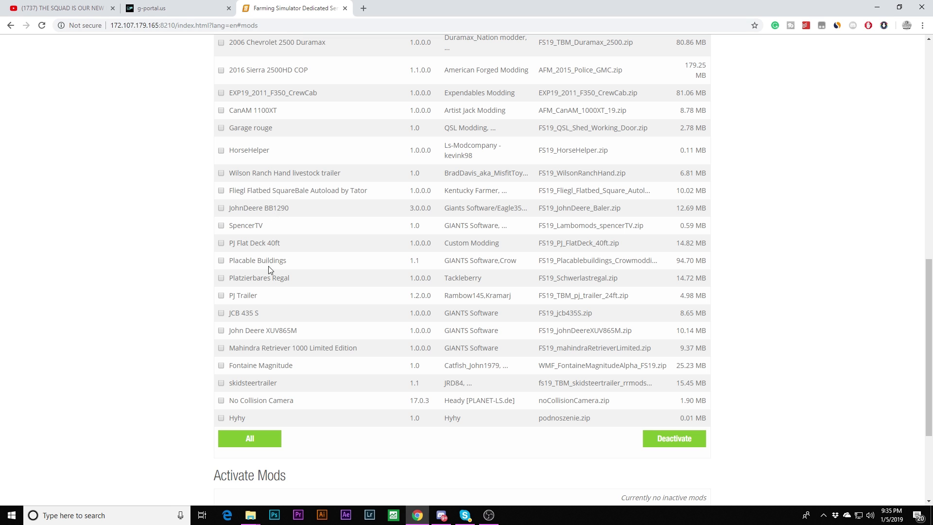
# - Review the server configuration and start the game server with SAVEGAME 1
pyautogui.scroll(10, 770, 278)
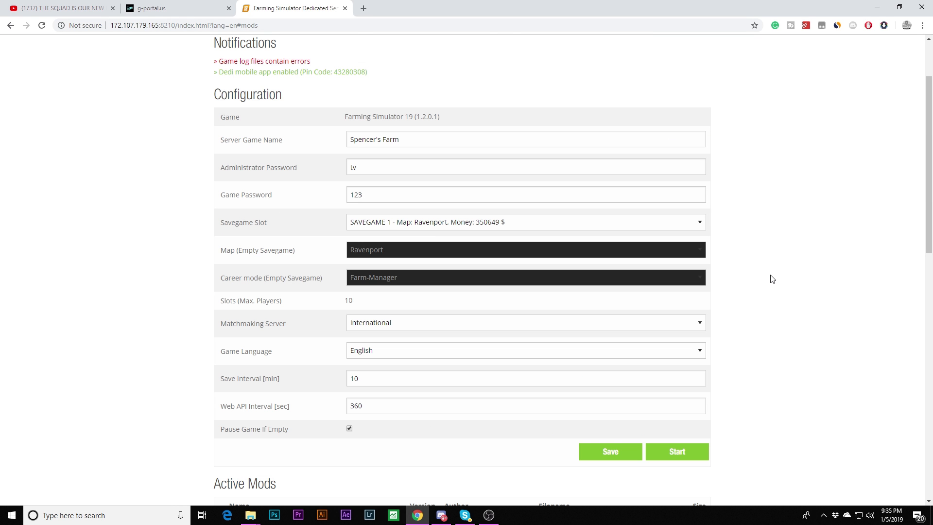
pyautogui.scroll(2, 756, 396)
pyautogui.scroll(-5, 677, 406)
pyautogui.scroll(2, 537, 342)
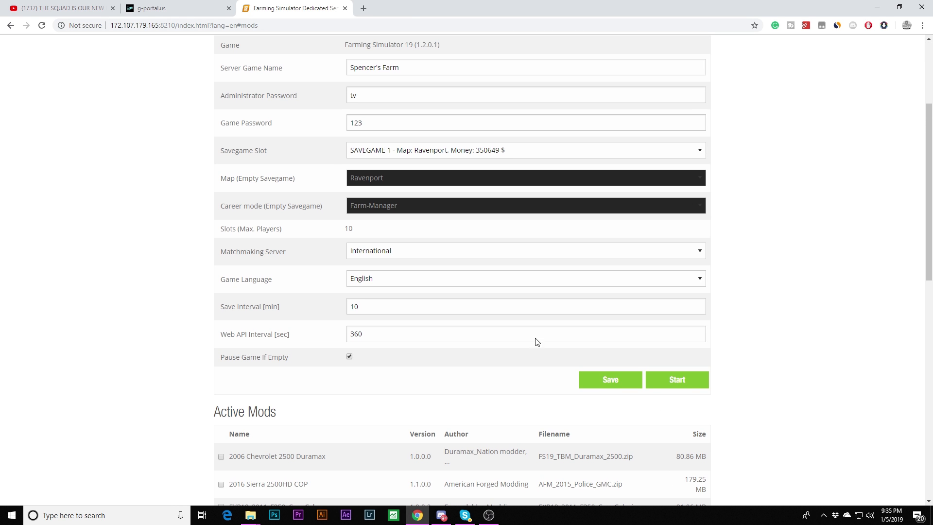
pyautogui.scroll(2, 490, 375)
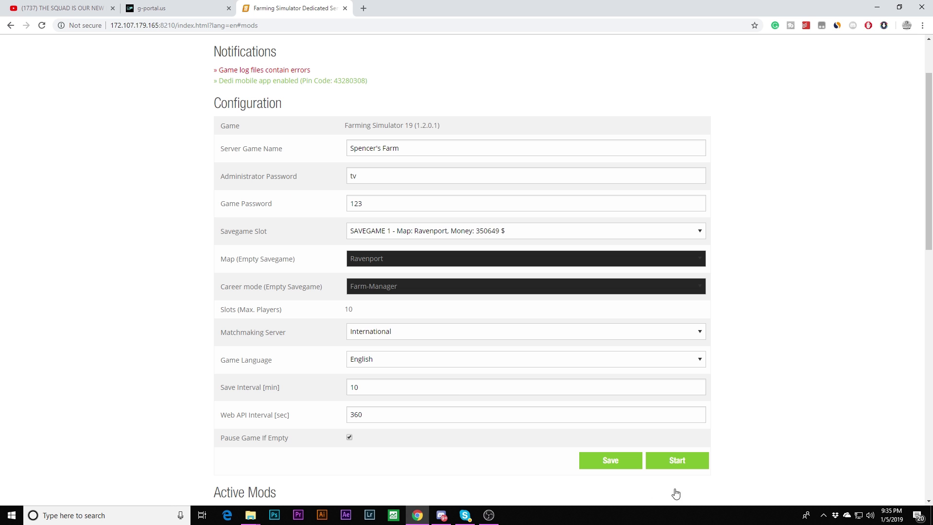
pyautogui.click(695, 465)
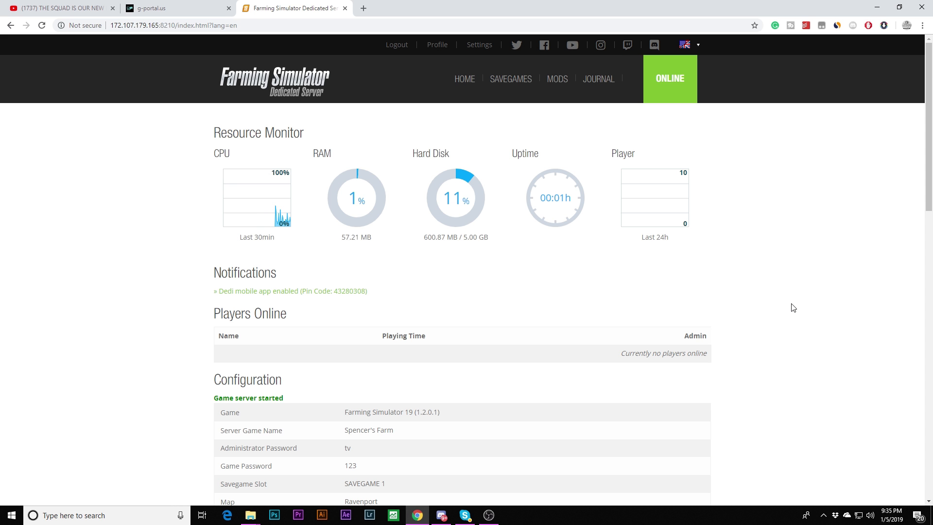
# - Look through the running server's configuration, notifications and active mods list on its home page
pyautogui.scroll(-15, 793, 306)
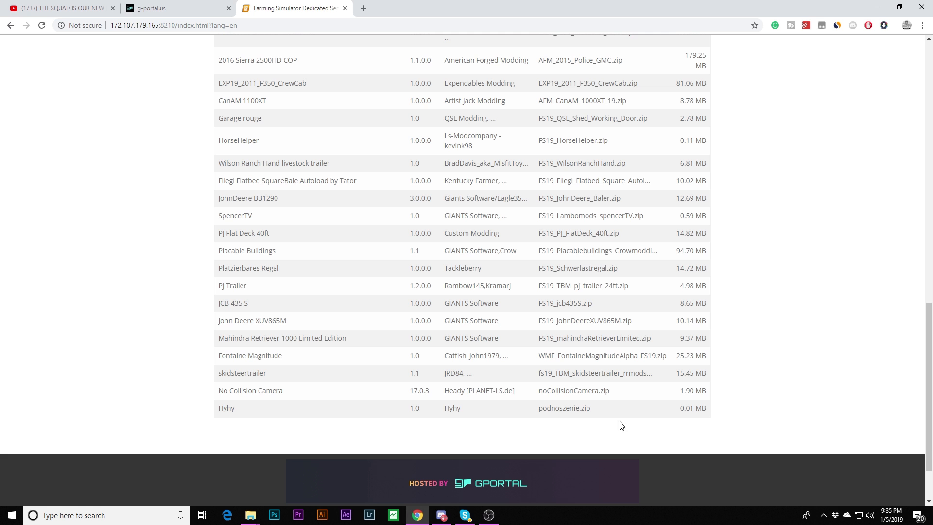
pyautogui.scroll(15, 526, 168)
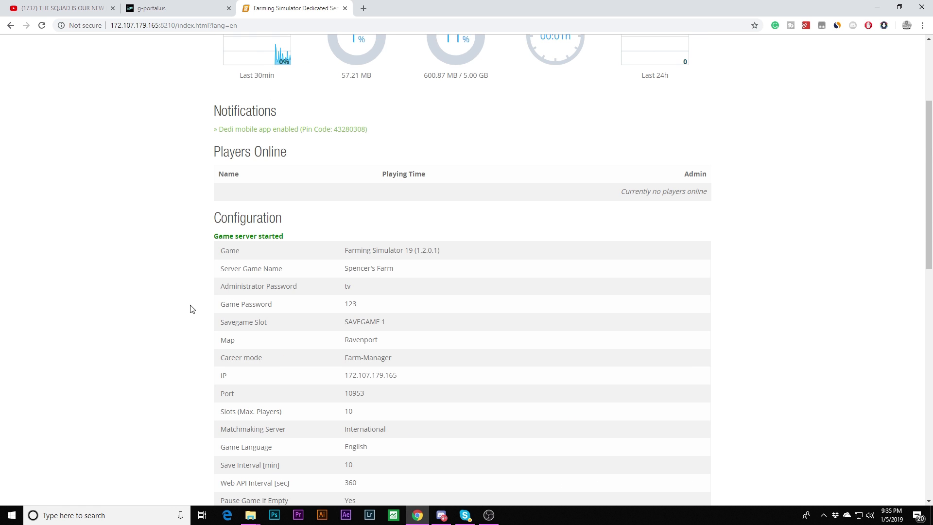
pyautogui.scroll(-20, 131, 305)
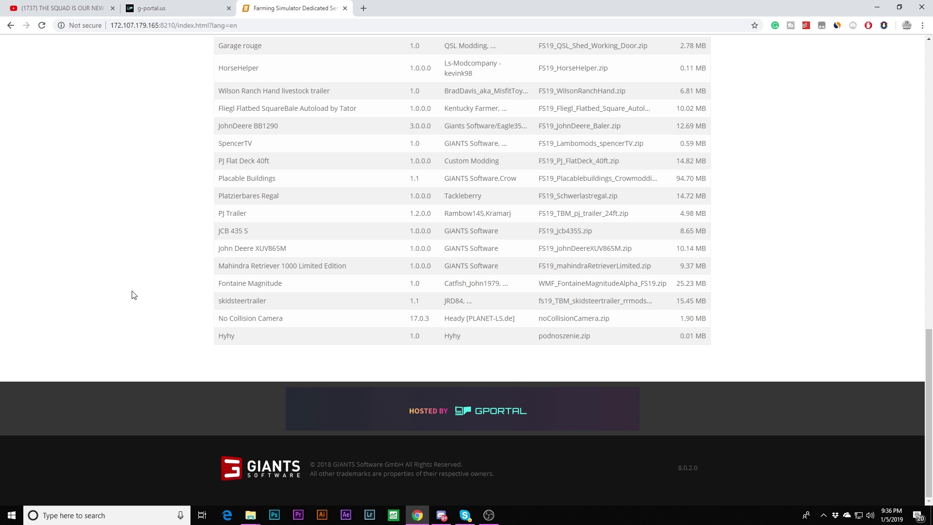
pyautogui.scroll(5, 243, 335)
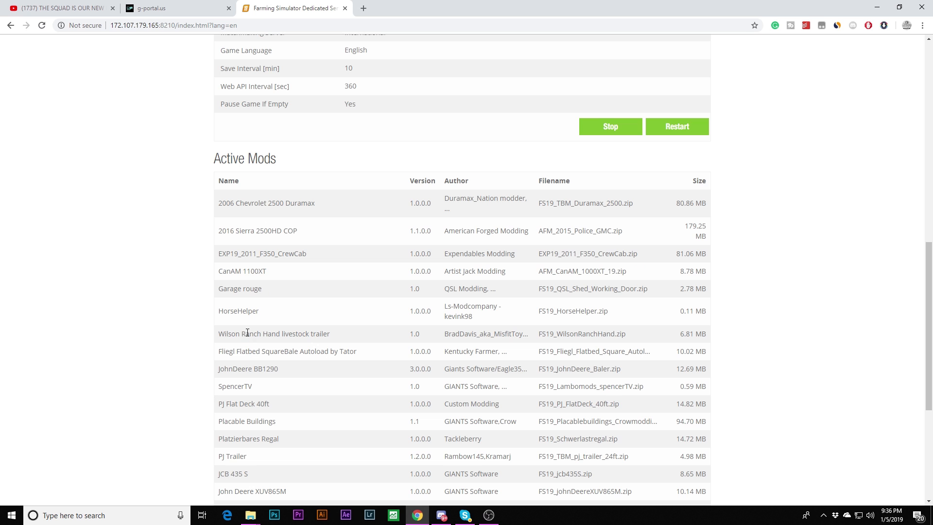
pyautogui.scroll(-5, 247, 332)
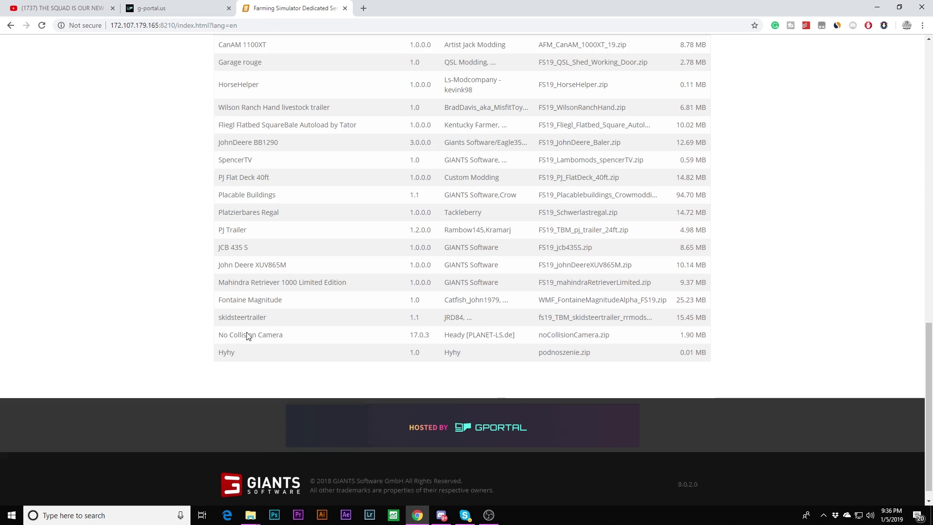
pyautogui.scroll(2, 307, 282)
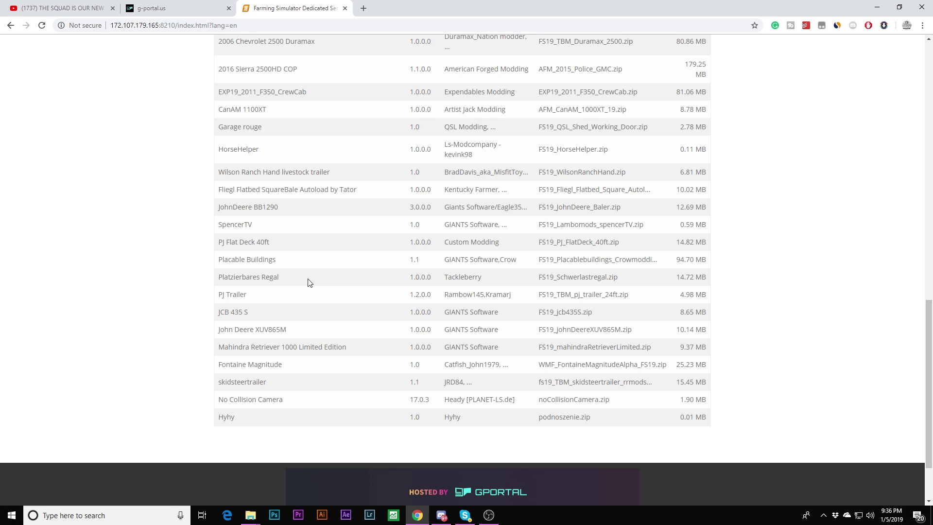
pyautogui.scroll(12, 309, 283)
pyautogui.scroll(5, 310, 283)
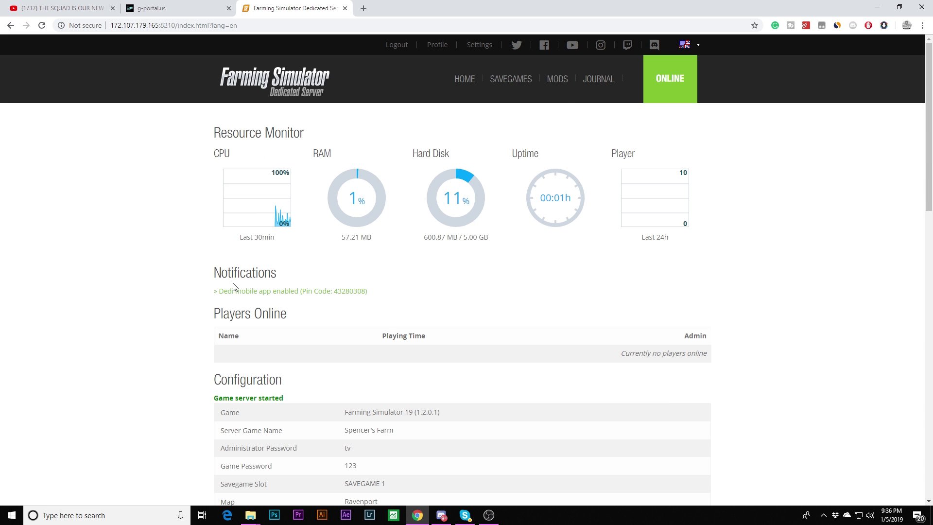
# - Open the running server's mods page and look through the mods available for download
pyautogui.click(565, 84)
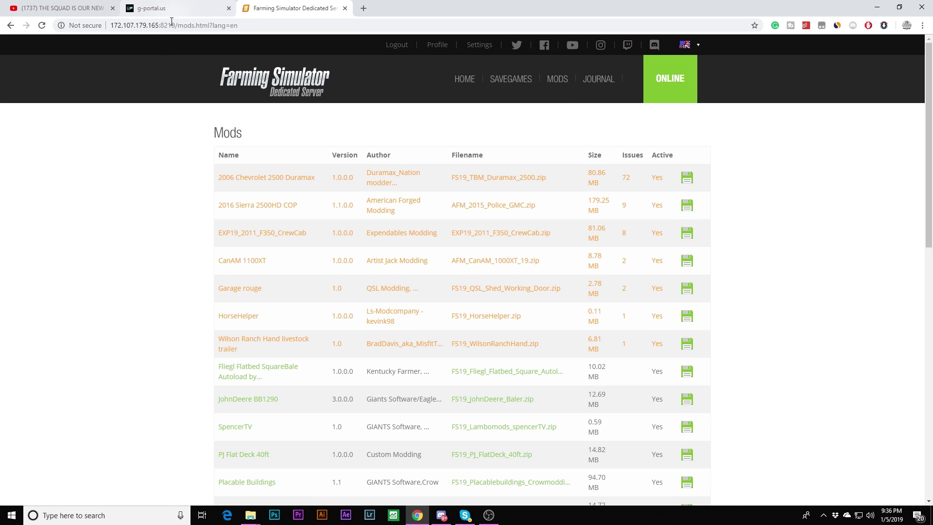
pyautogui.scroll(-12, 102, 197)
pyautogui.scroll(3, 103, 197)
pyautogui.scroll(8, 102, 197)
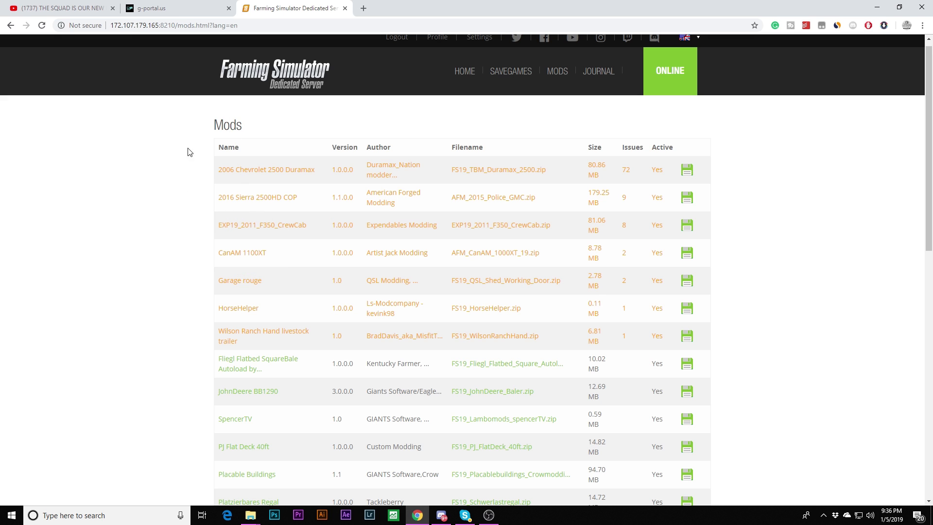
# - Copy the web address of the server's mods page for sharing
pyautogui.click(131, 24)
pyautogui.rightClick(138, 26)
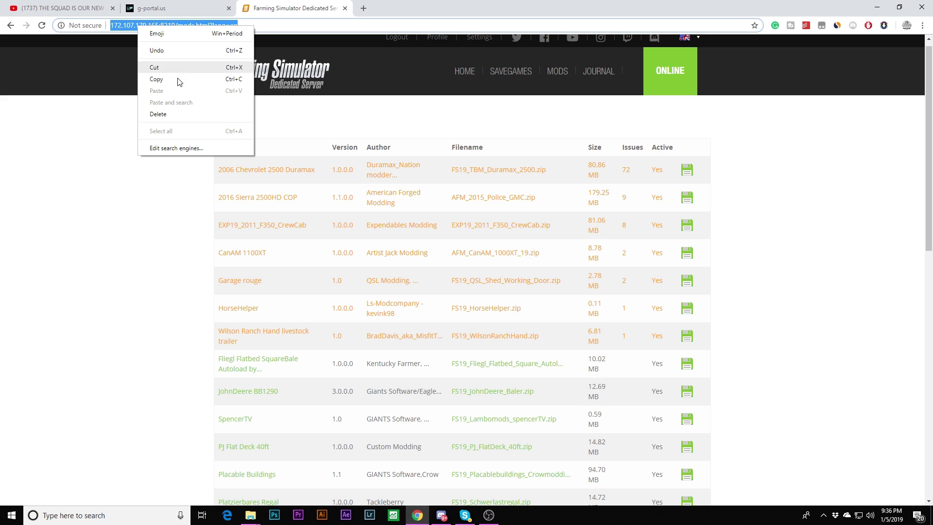
pyautogui.click(178, 80)
pyautogui.click(120, 123)
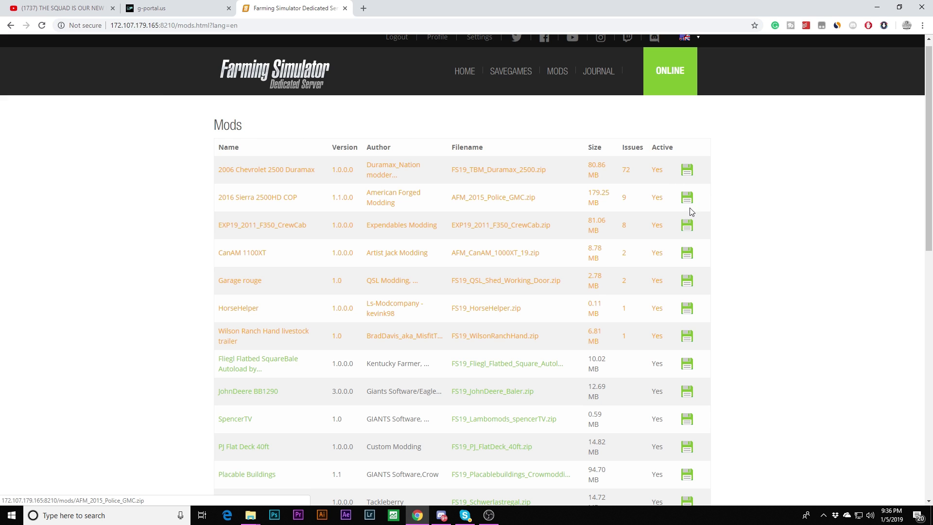
# - Start downloading the 2006 Chevrolet 2500 Duramax mod from the mods list and cancel the download
pyautogui.click(689, 170)
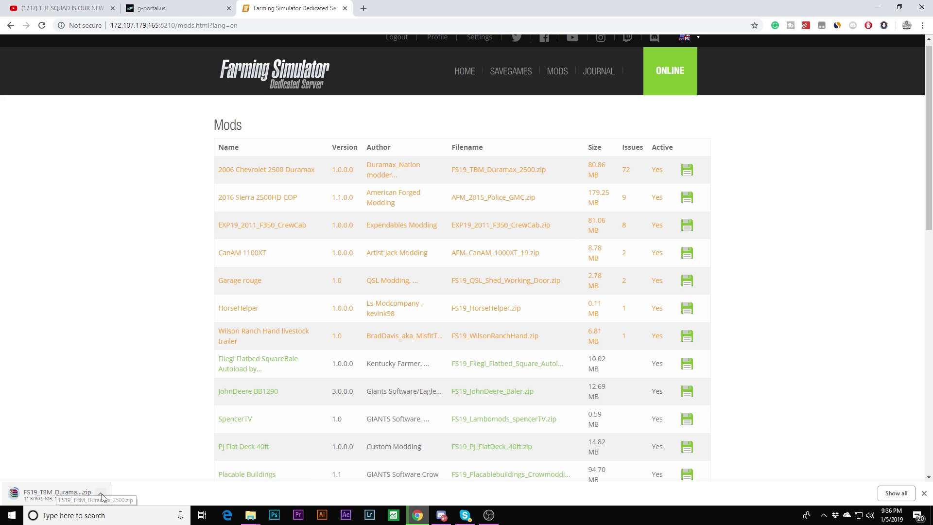
pyautogui.click(101, 494)
pyautogui.click(116, 477)
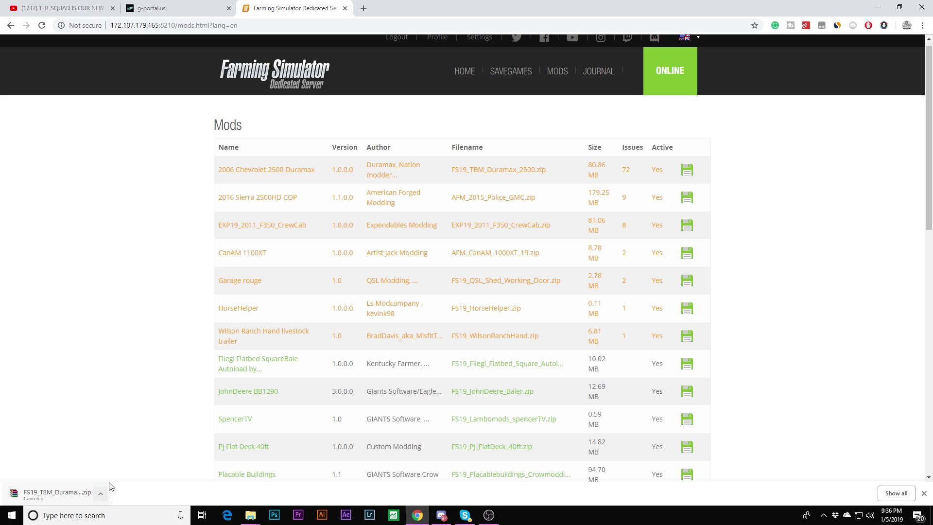